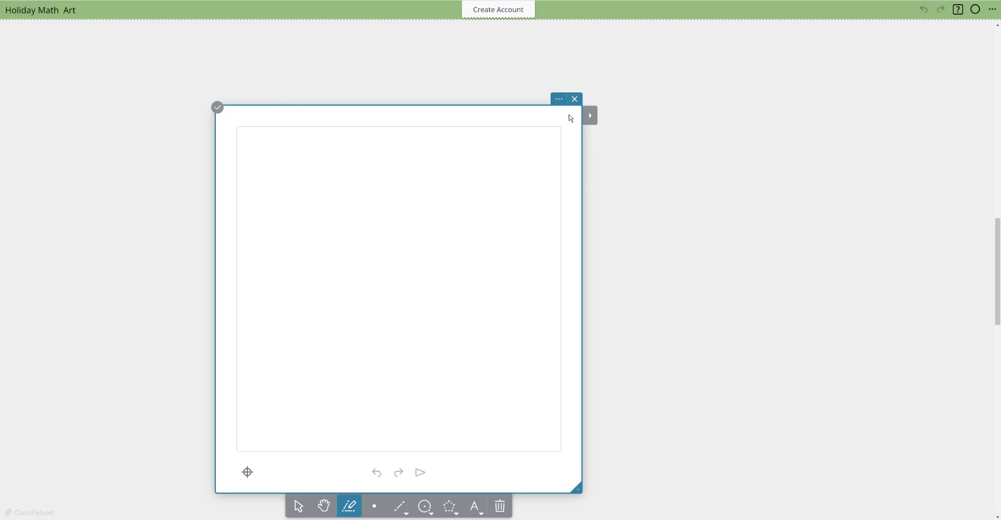
Step: Turn off automatic labeling for the blank geometry note, and reposition and widen the note to span most of the page
click(559, 101)
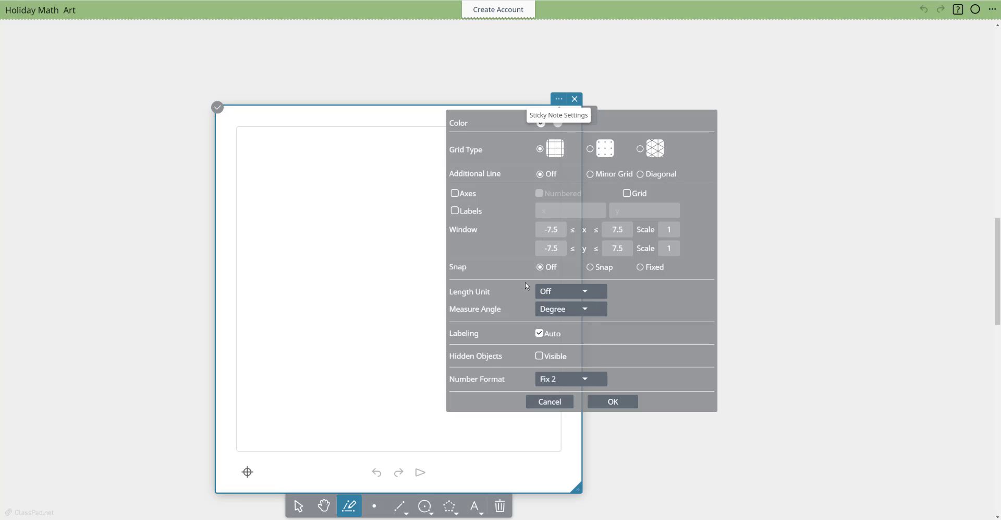
click(540, 334)
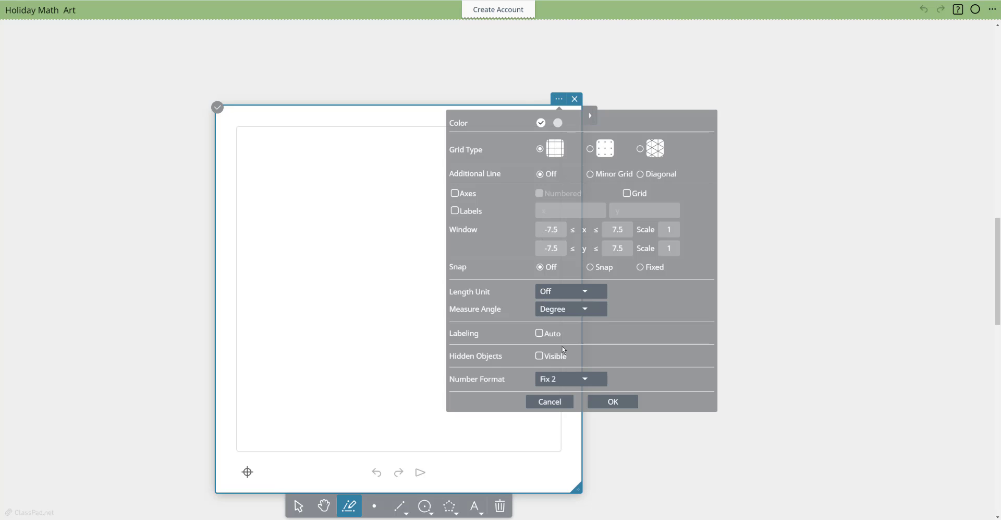
click(612, 406)
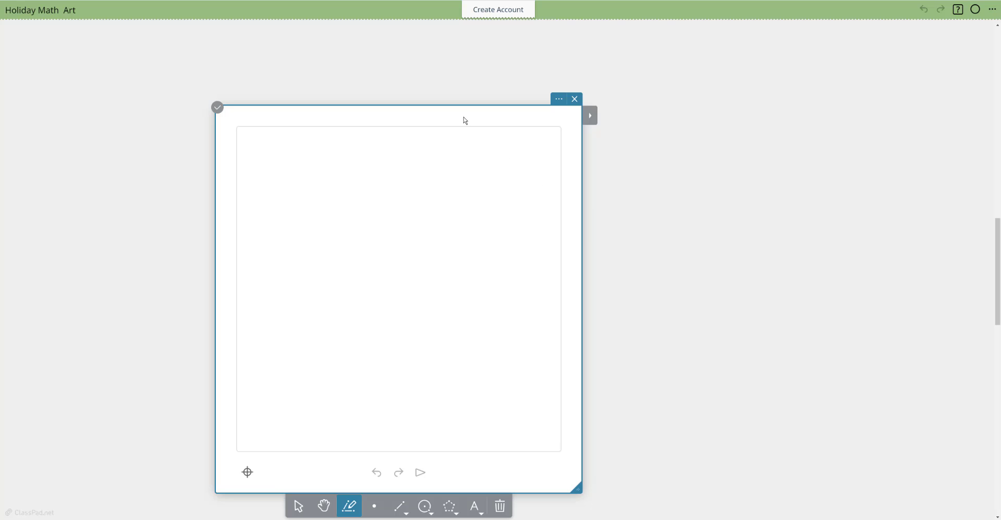
drag(463, 119, 345, 62)
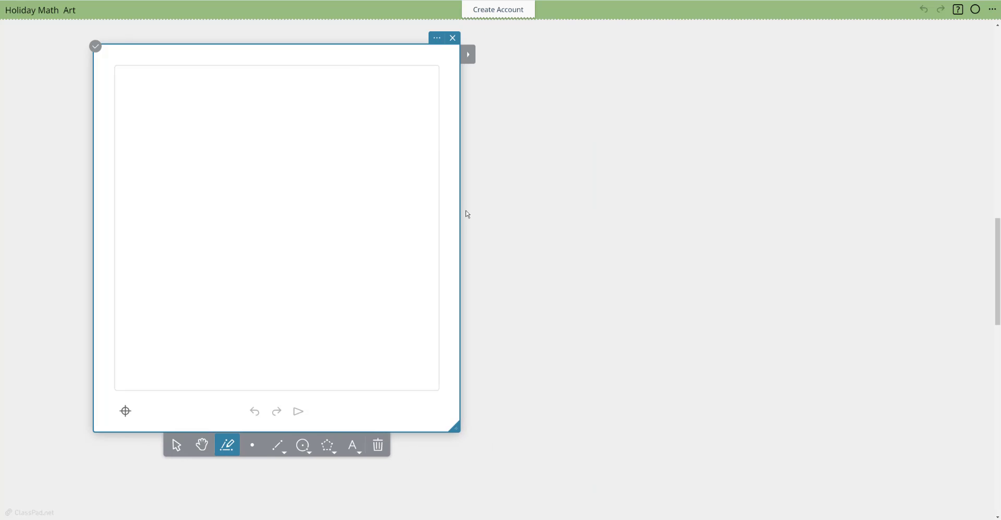
drag(471, 217, 946, 284)
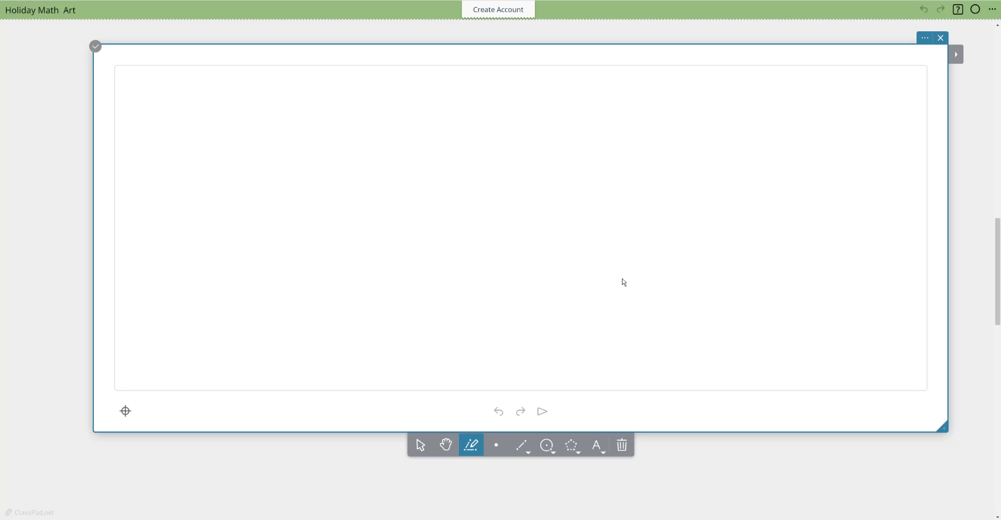
Step: Show the coordinate axes and the axis labels in the widened geometry note
click(925, 37)
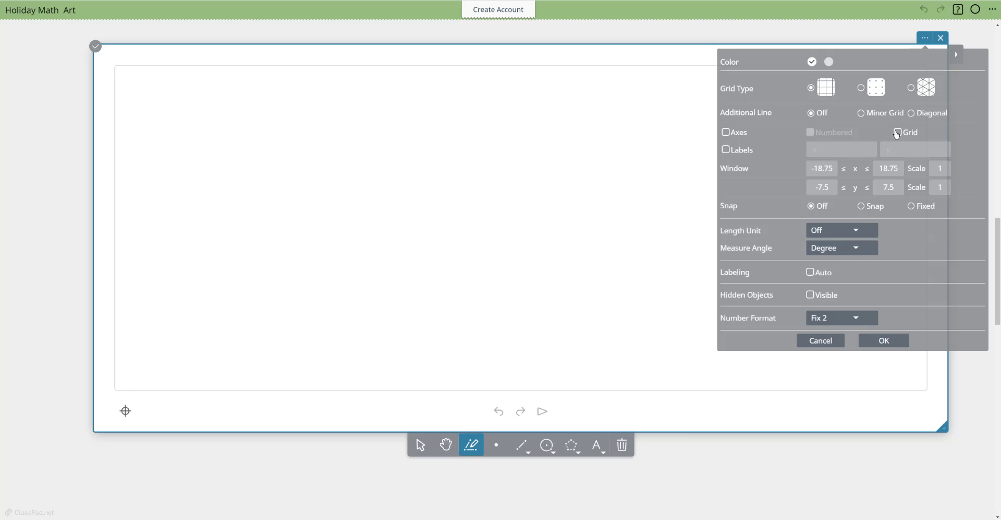
click(726, 134)
click(726, 151)
click(884, 340)
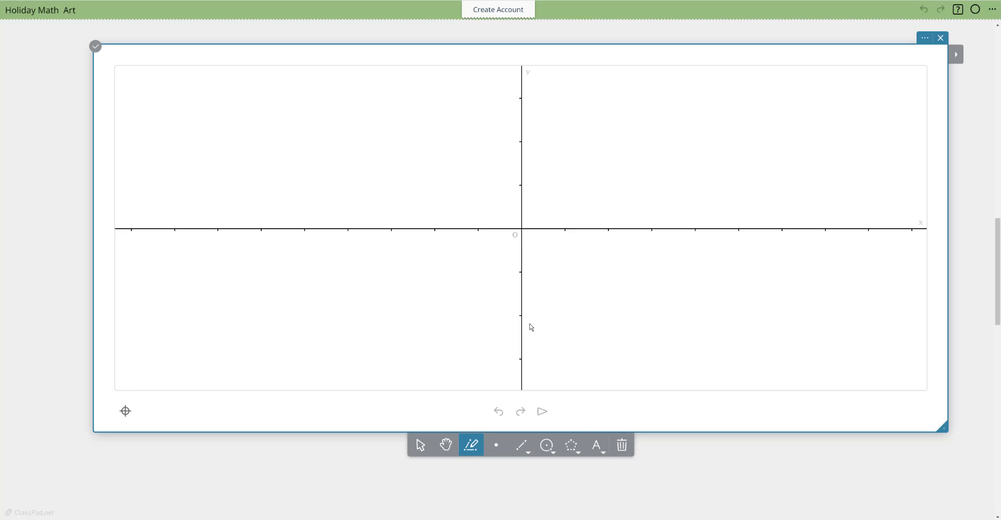
Step: Insert the image christmas-tree-26788_1280.png from the Downloads folder into the geometry note
click(598, 445)
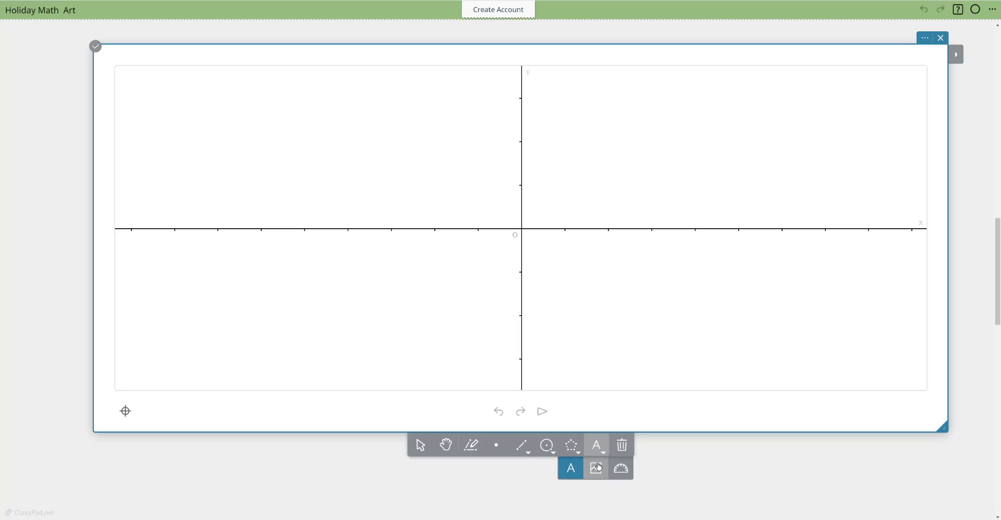
click(598, 469)
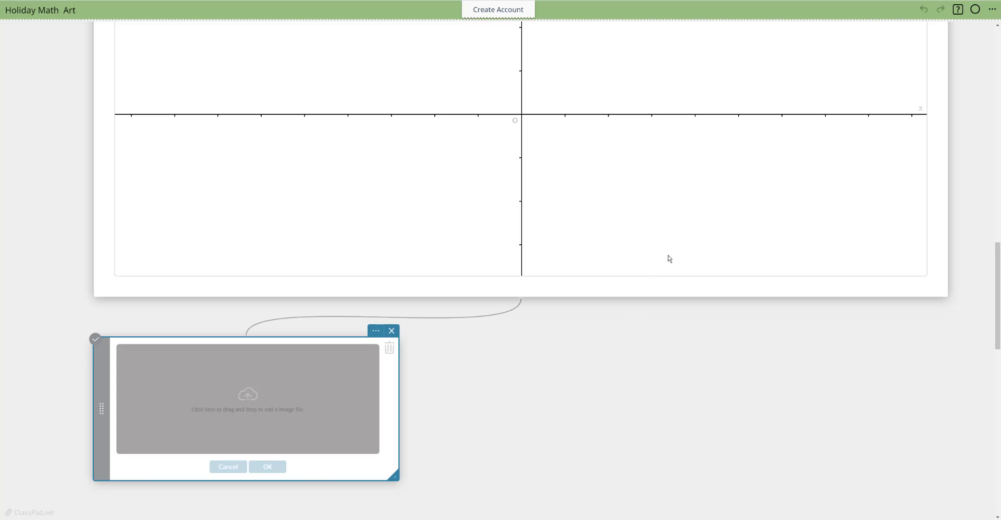
click(672, 274)
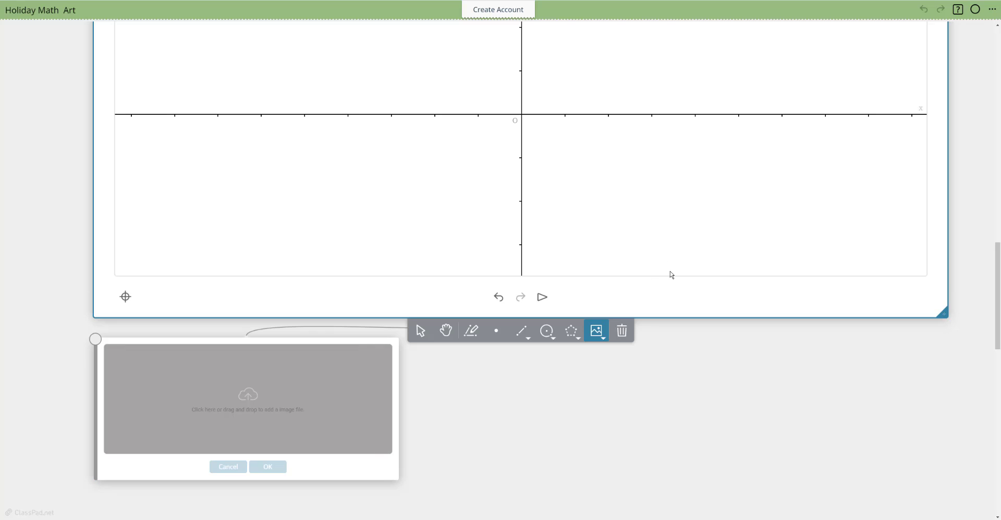
click(598, 332)
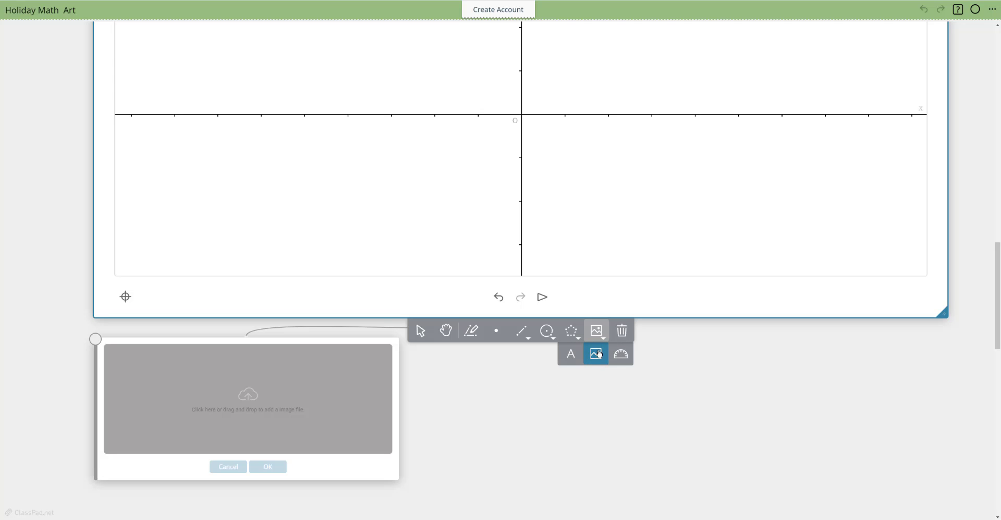
click(242, 392)
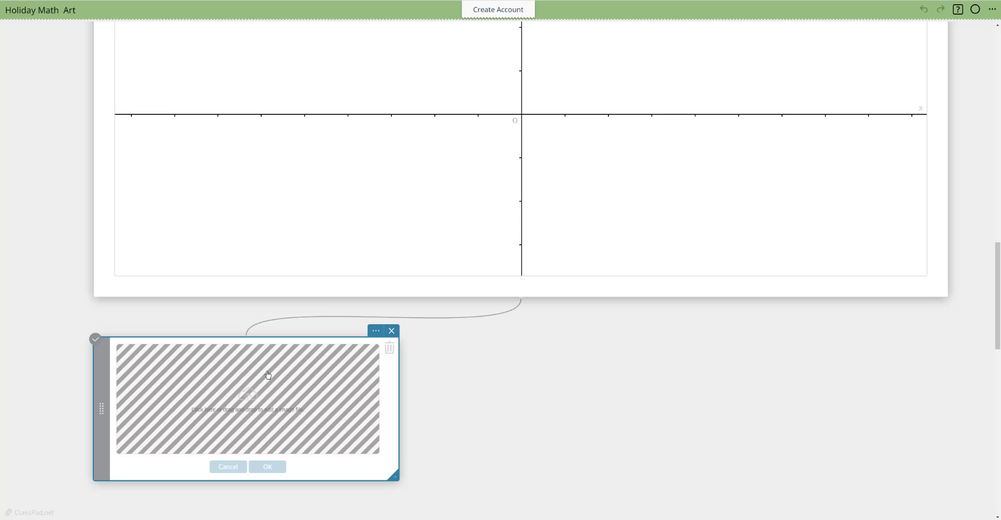
click(251, 402)
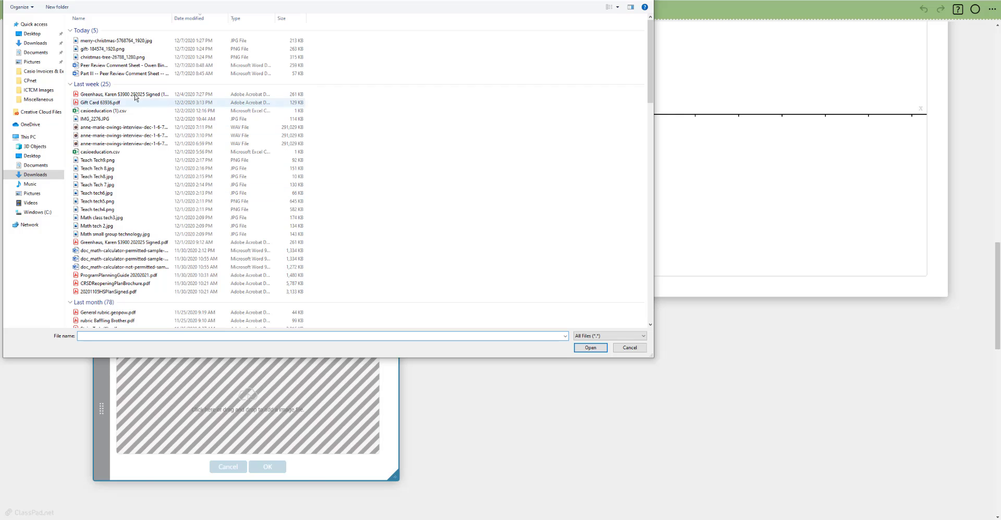
click(109, 59)
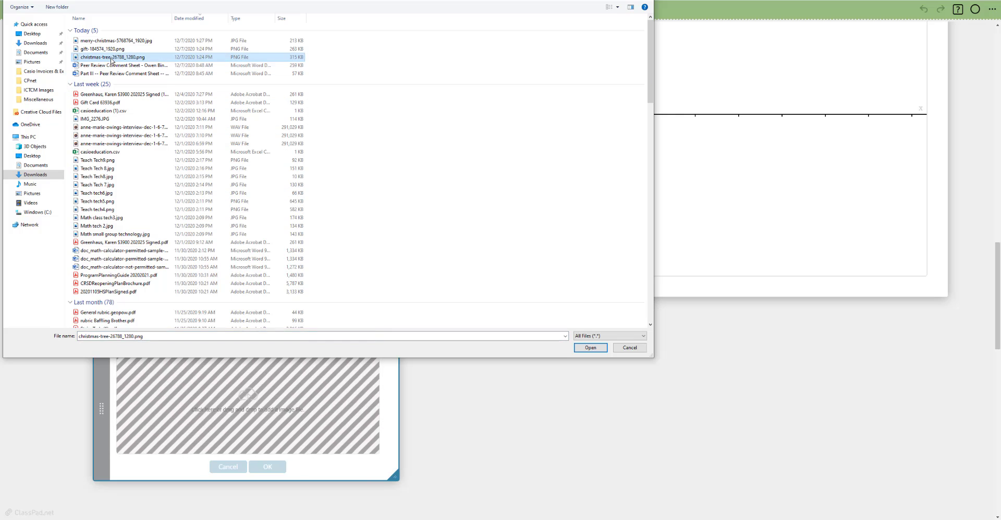
double_click(111, 59)
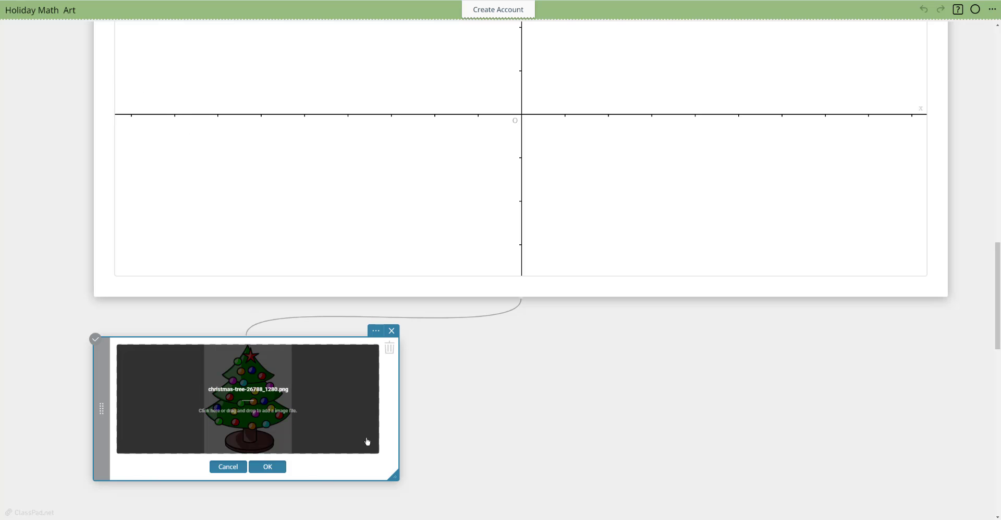
click(277, 468)
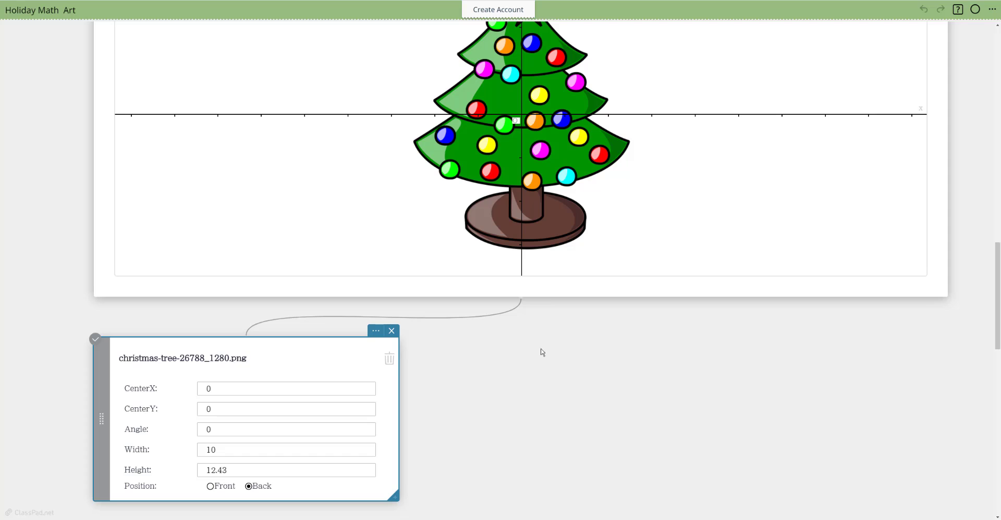
Step: Move the tree image's properties note up so it overlaps the lower-left part of the graph note
scroll(596, 351, up, 1)
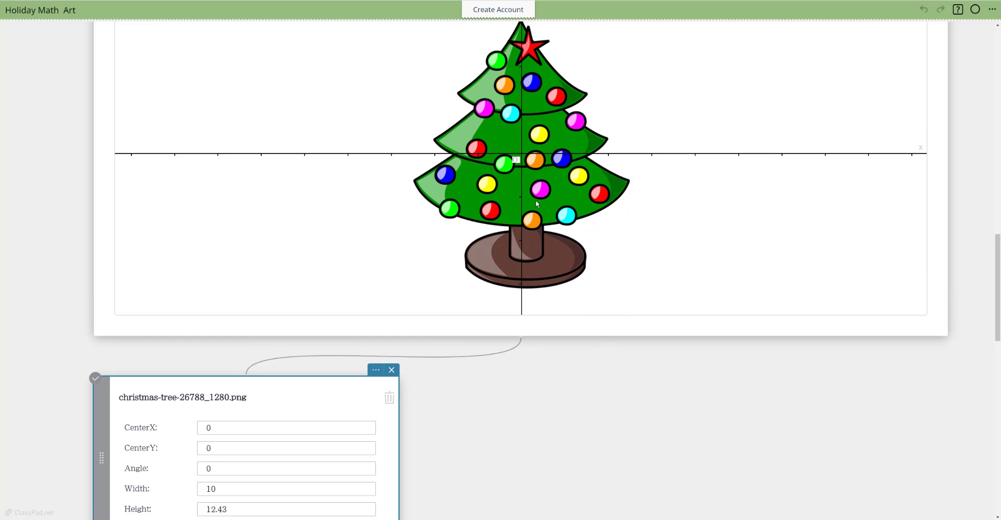
scroll(499, 388, down, 1)
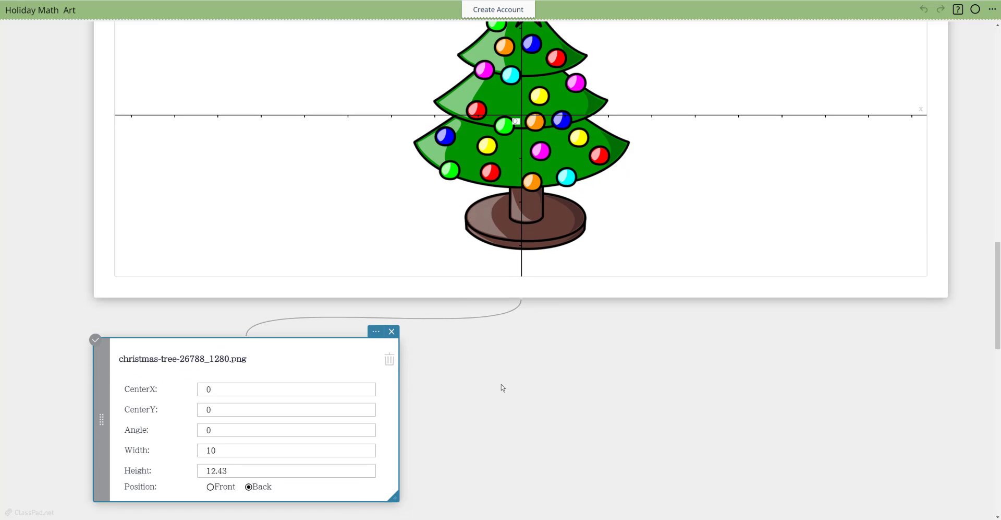
scroll(585, 167, up, 2)
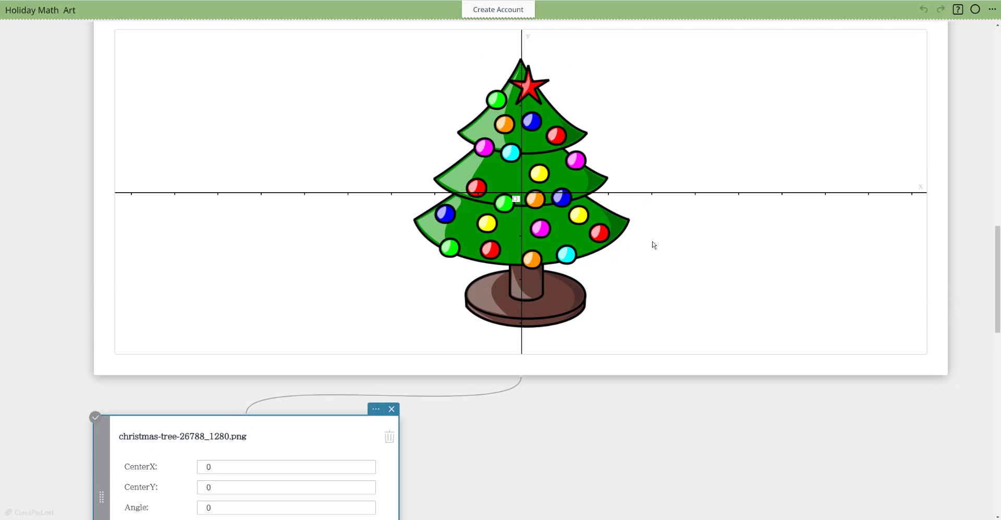
scroll(654, 245, down, 2)
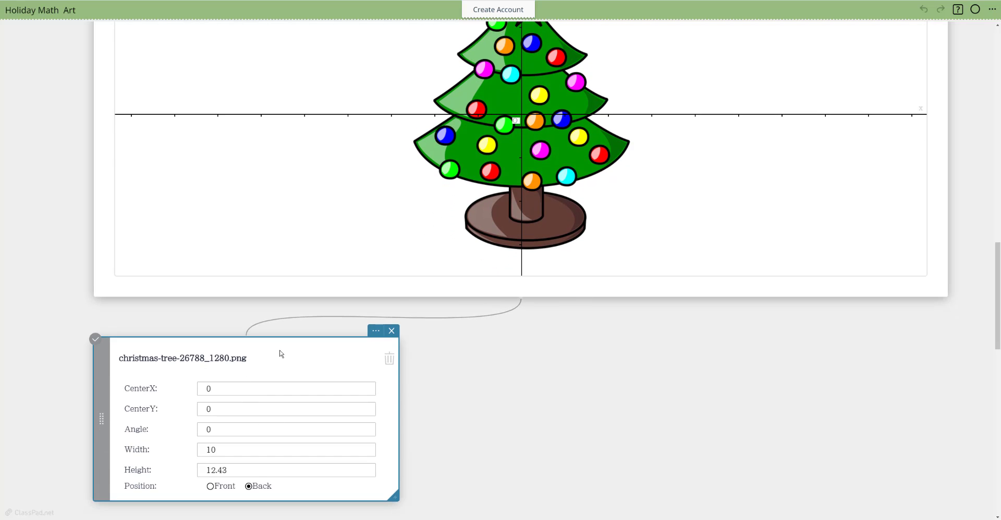
drag(281, 354, 260, 171)
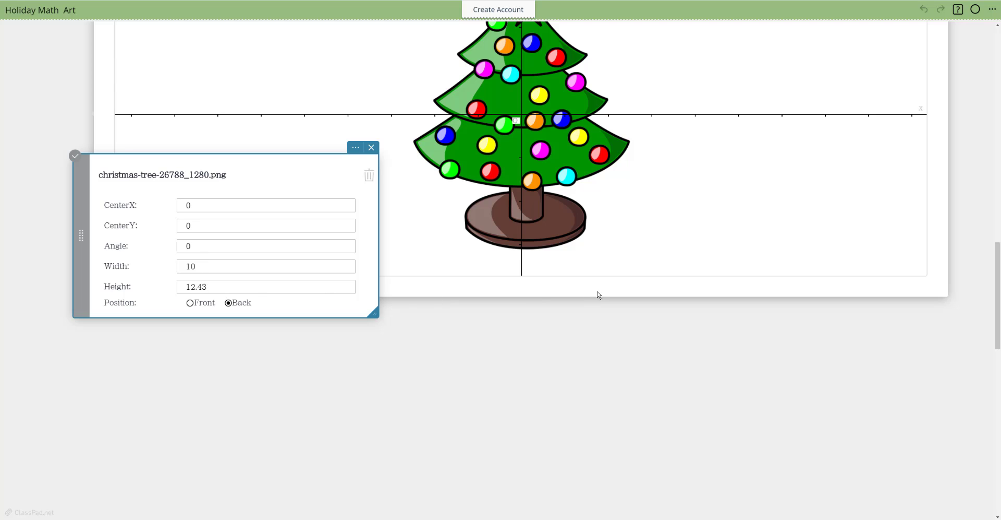
scroll(661, 256, up, 2)
scroll(690, 295, up, 2)
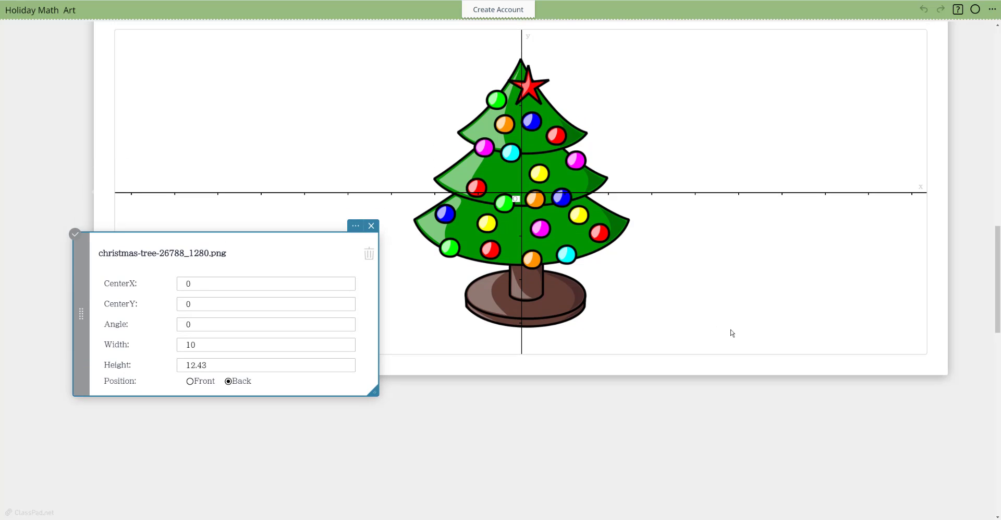
scroll(734, 332, up, 2)
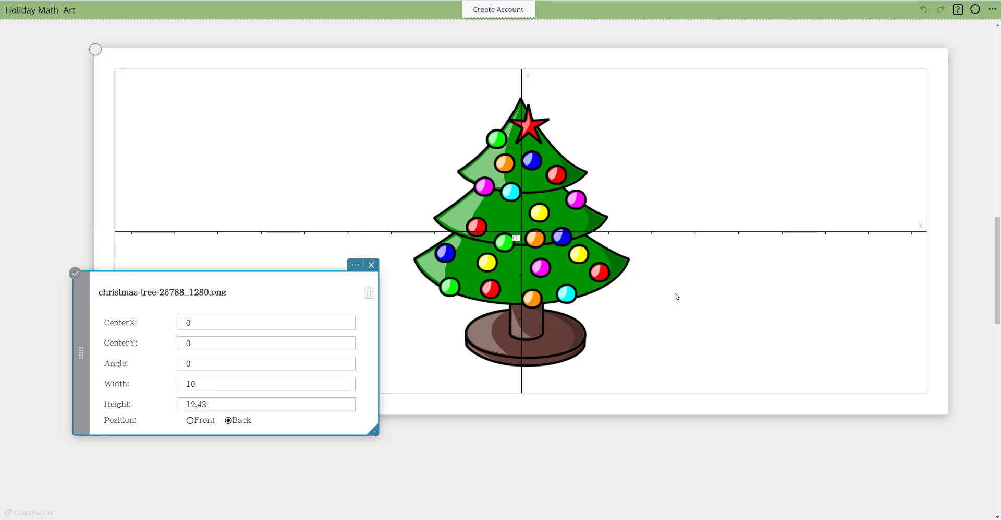
Step: Pan the coordinate plane downward to leave room above the tree, and add a second empty image placeholder
click(664, 338)
click(446, 448)
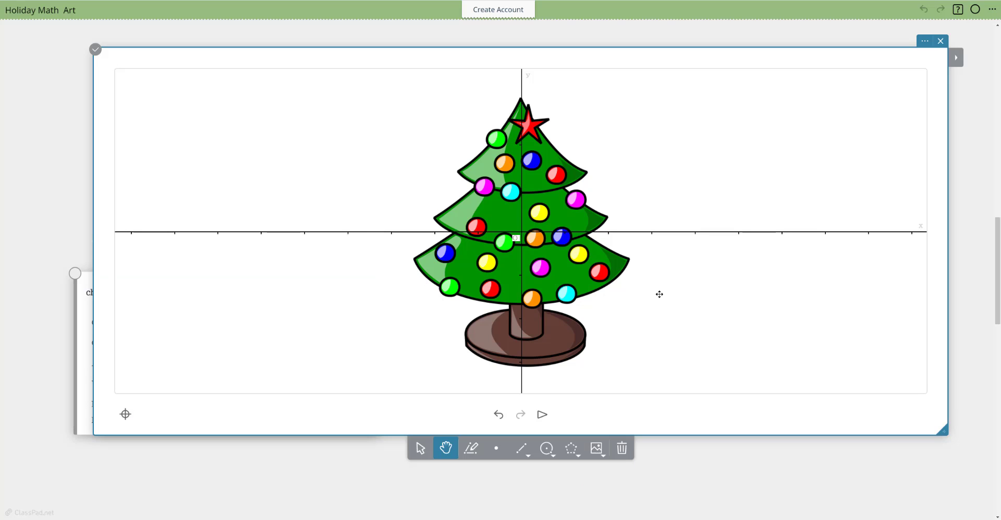
drag(671, 289, 668, 372)
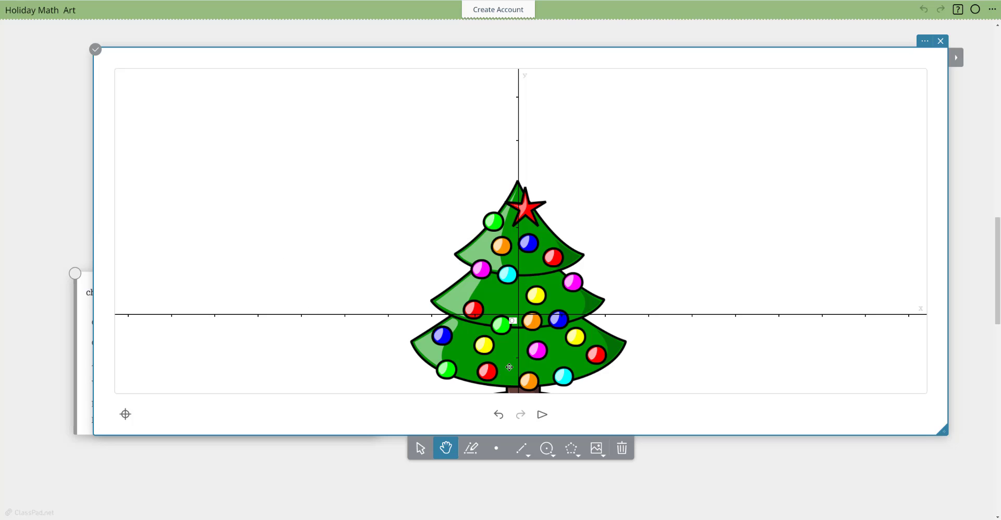
click(594, 452)
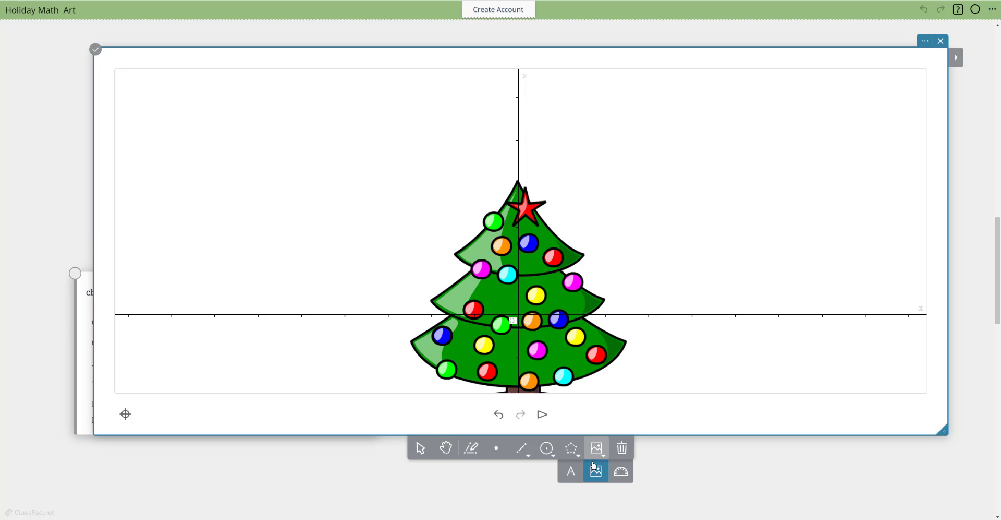
click(595, 468)
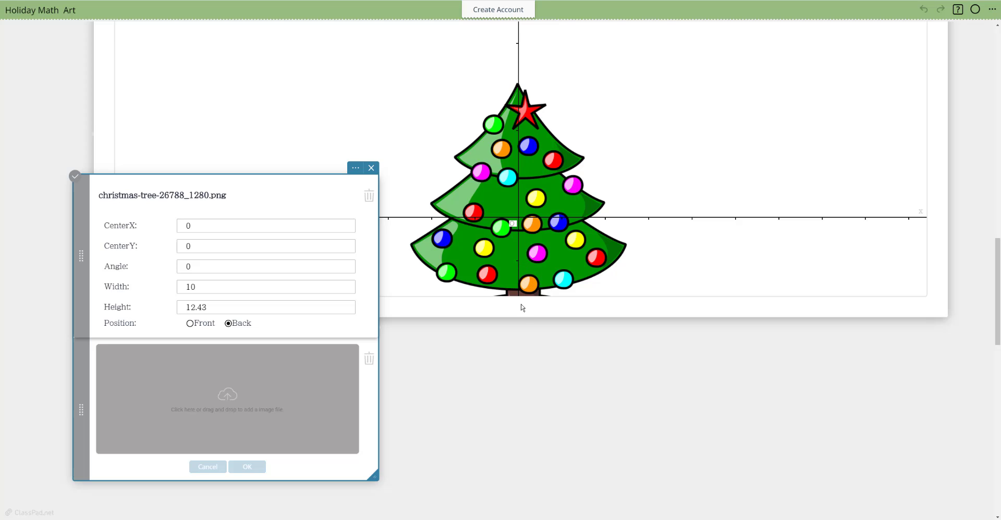
Step: Extend the graph note's height downward and pan the plane up until the whole tree fits inside
click(944, 316)
drag(945, 335, 943, 417)
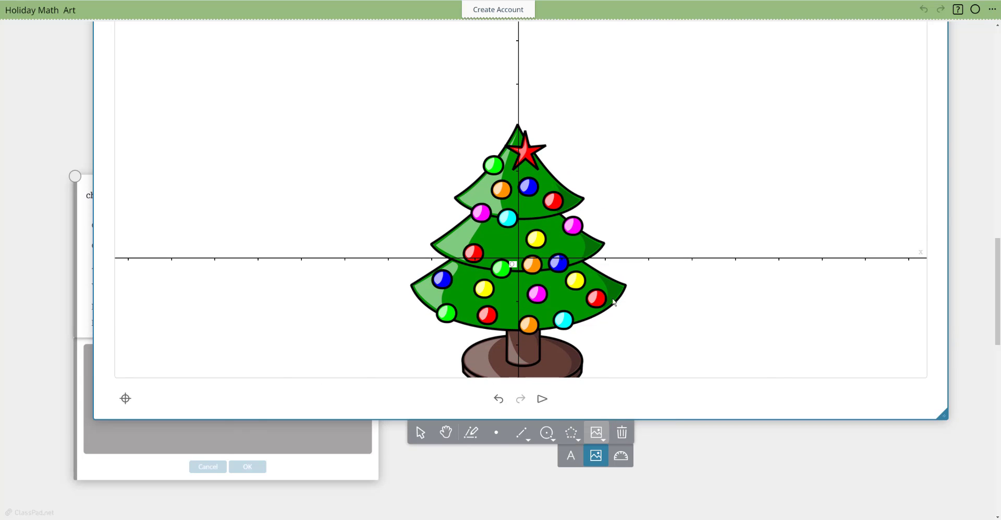
click(446, 431)
drag(633, 280, 634, 247)
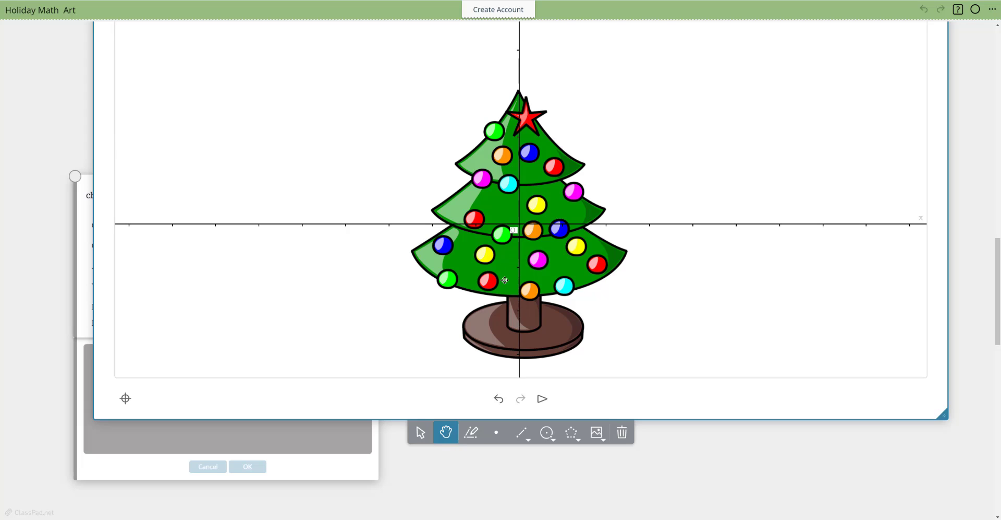
Step: Set the Christmas tree image's CenterY to 3
click(84, 266)
click(191, 245)
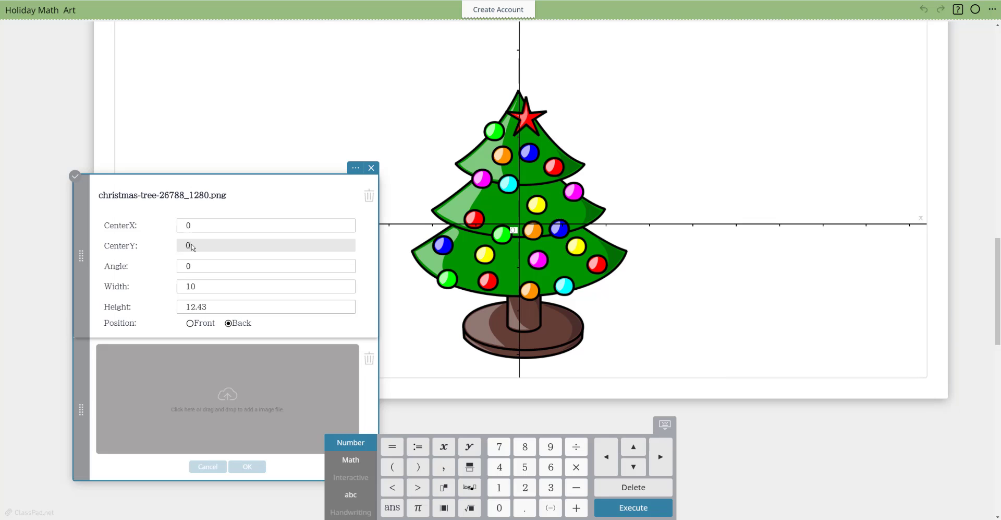
key(BackSpace)
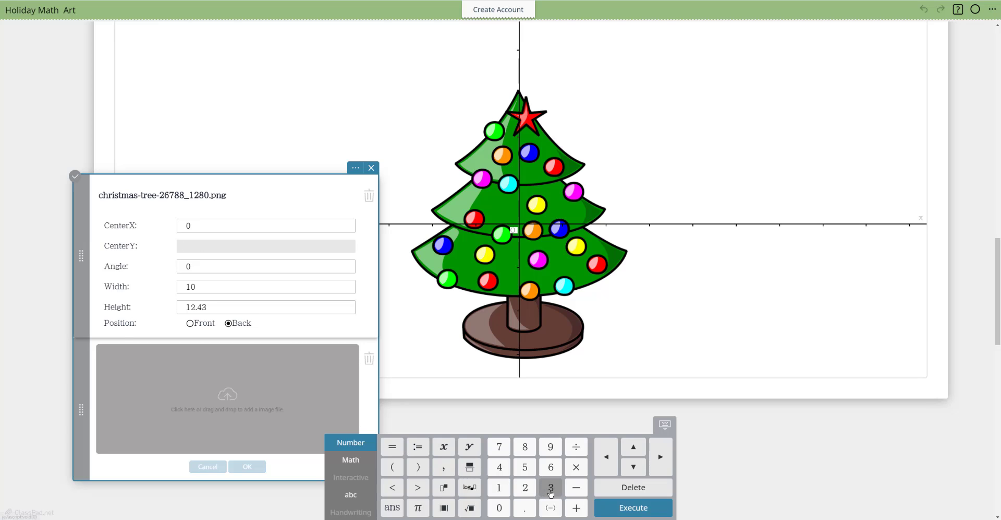
click(551, 487)
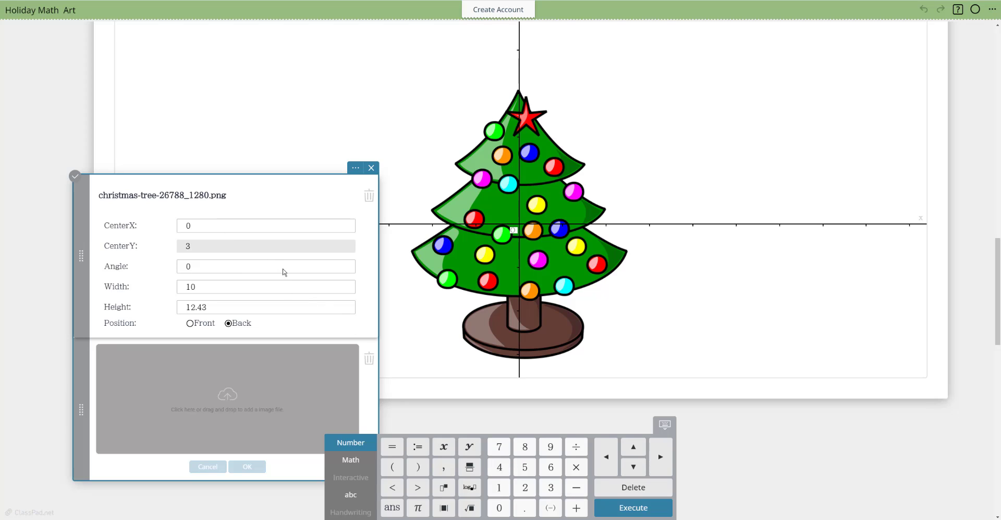
key(Return)
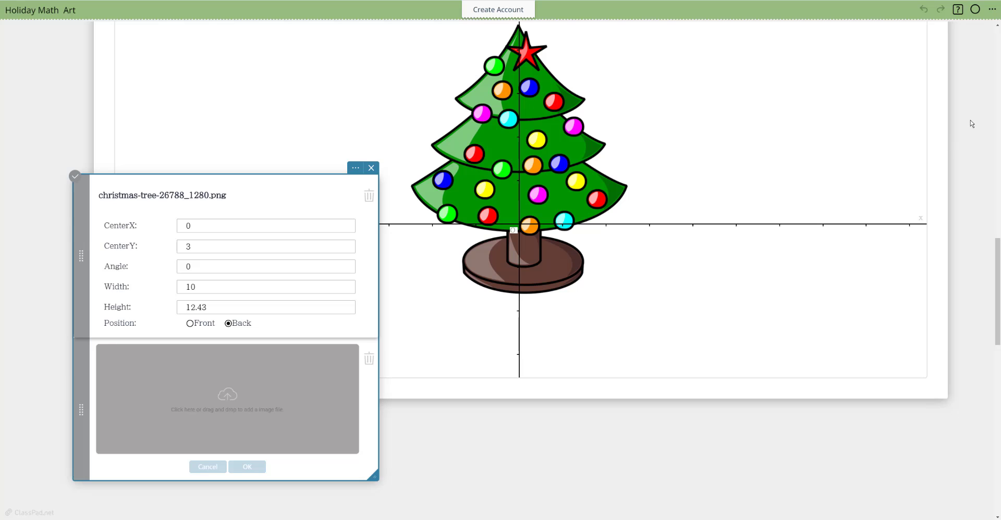
Step: Turn on numbered axes in the graph note's display settings
scroll(970, 120, up, 3)
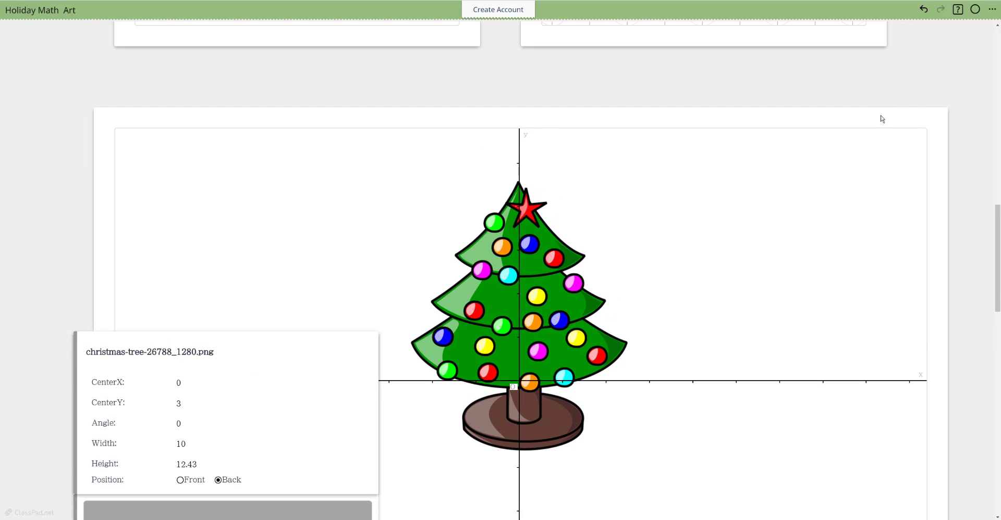
click(906, 111)
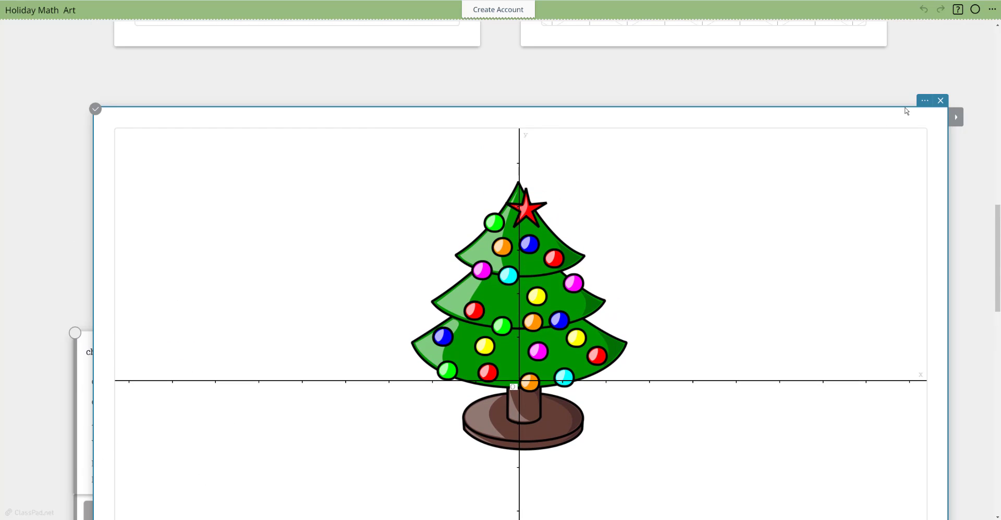
click(925, 100)
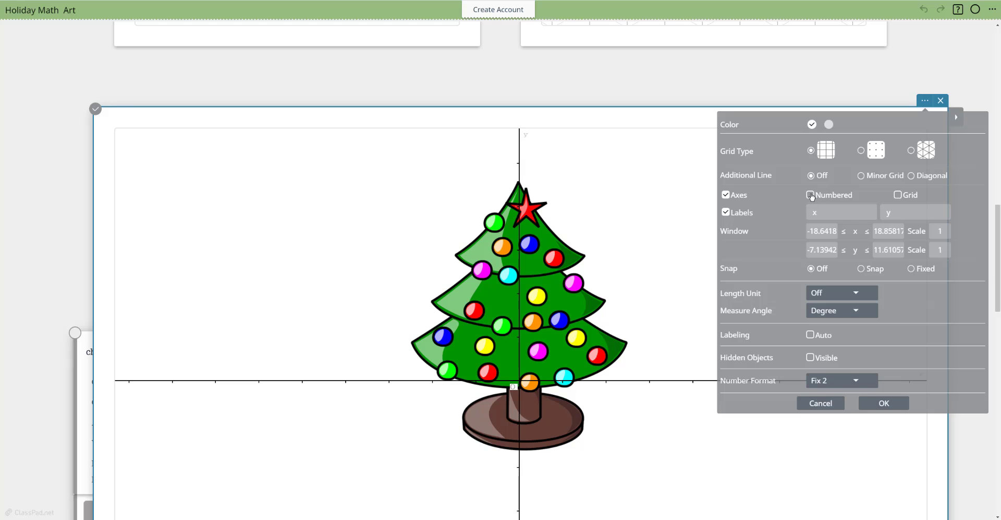
click(811, 195)
click(887, 405)
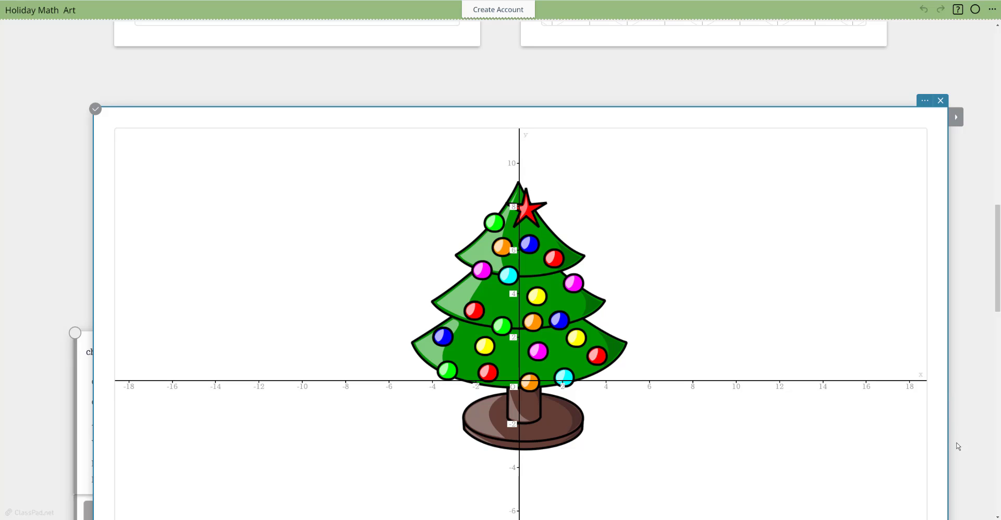
Step: Set the Christmas tree image's CenterY to 6
scroll(970, 352, down, 3)
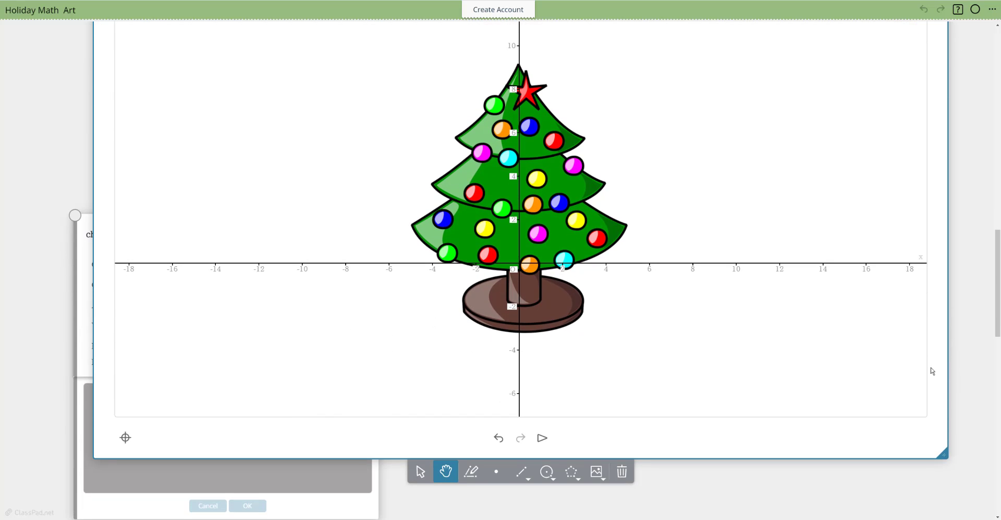
click(336, 504)
click(194, 285)
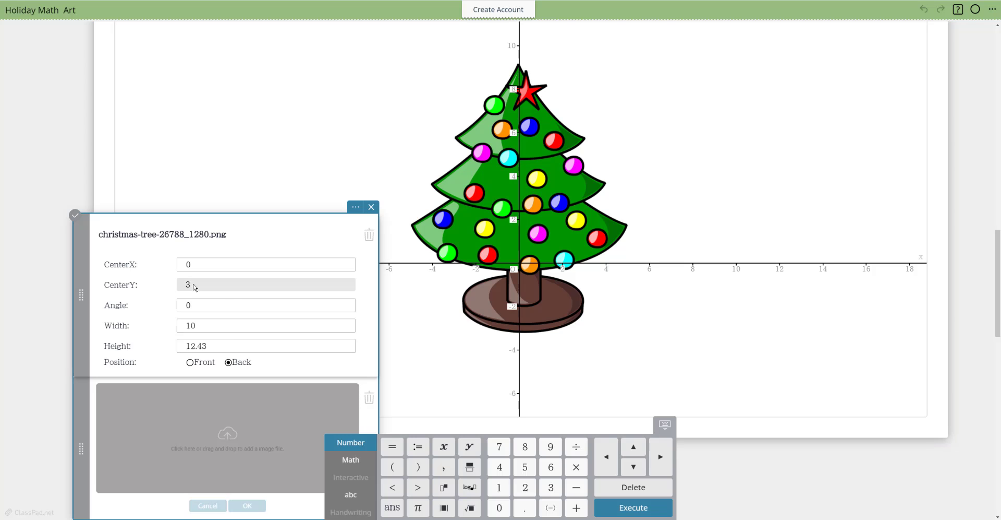
key(BackSpace)
key(Return)
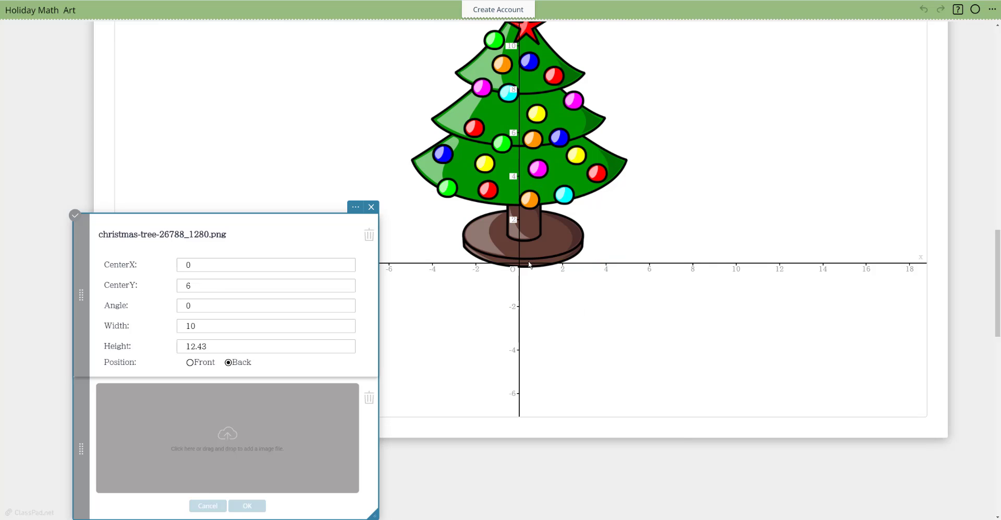
Step: Move the image properties note over the graph's lower-right part and set the Christmas tree's CenterX to -12
drag(262, 232, 812, 260)
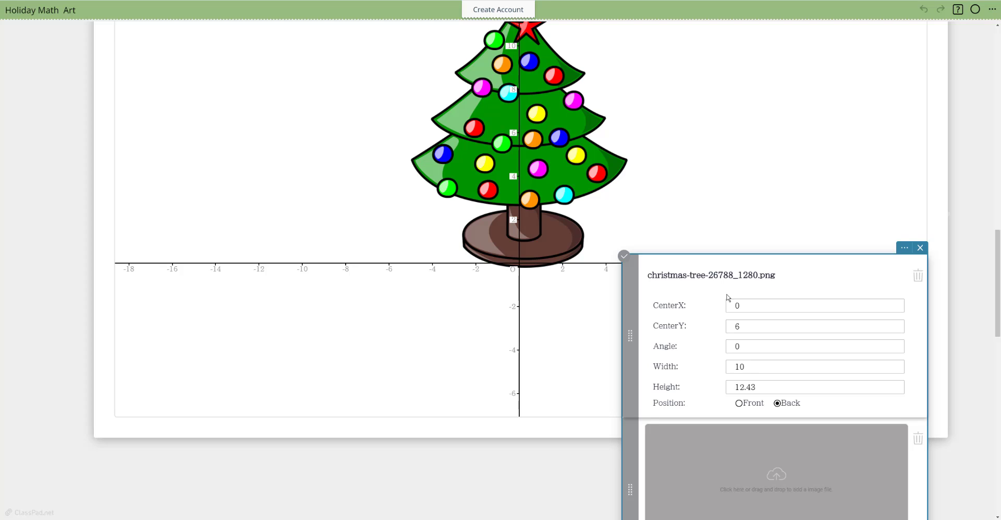
click(745, 309)
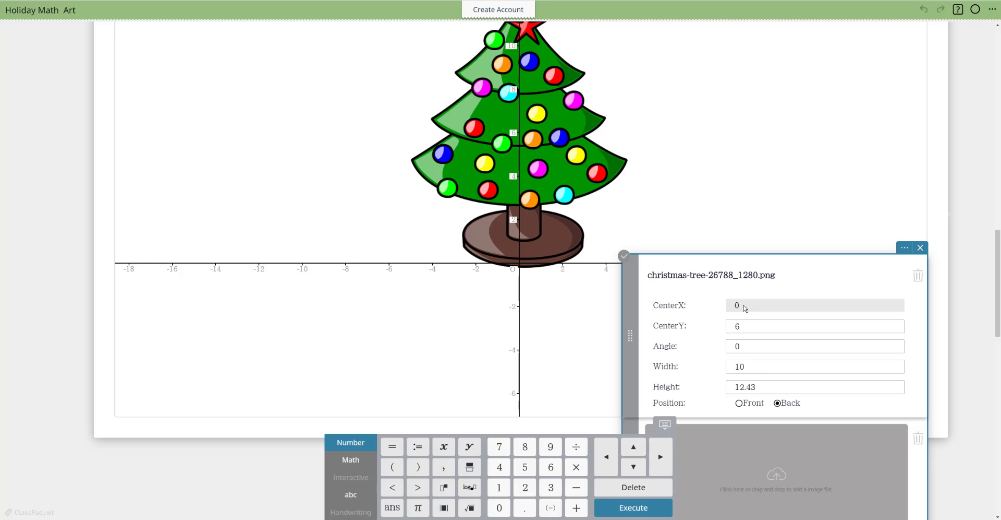
key(BackSpace)
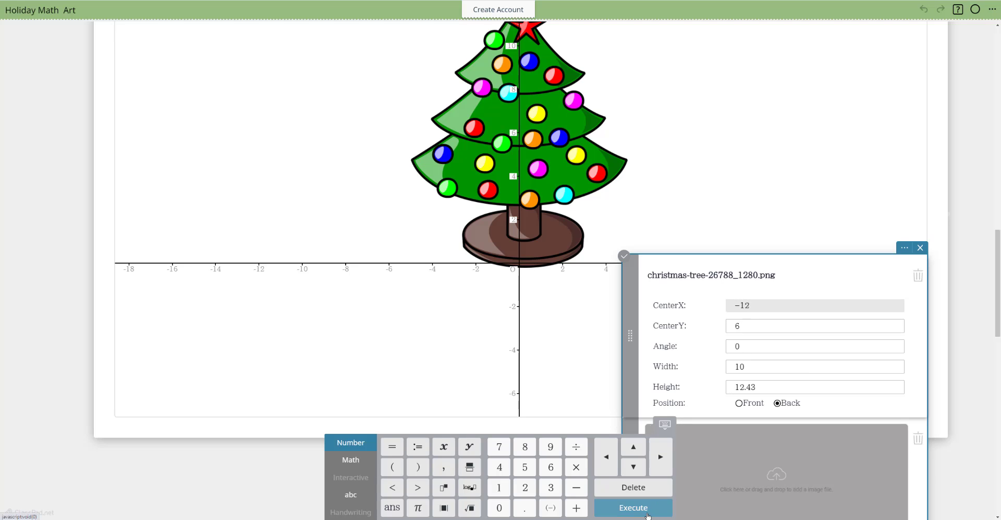
click(646, 514)
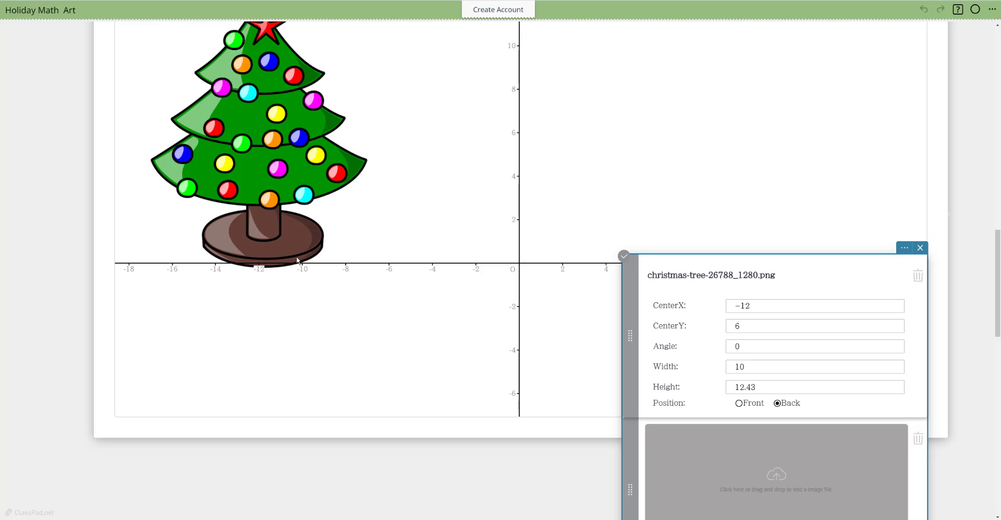
Step: Pan the coordinate plane downward until the whole Christmas tree fits inside the graph
scroll(27, 170, up, 3)
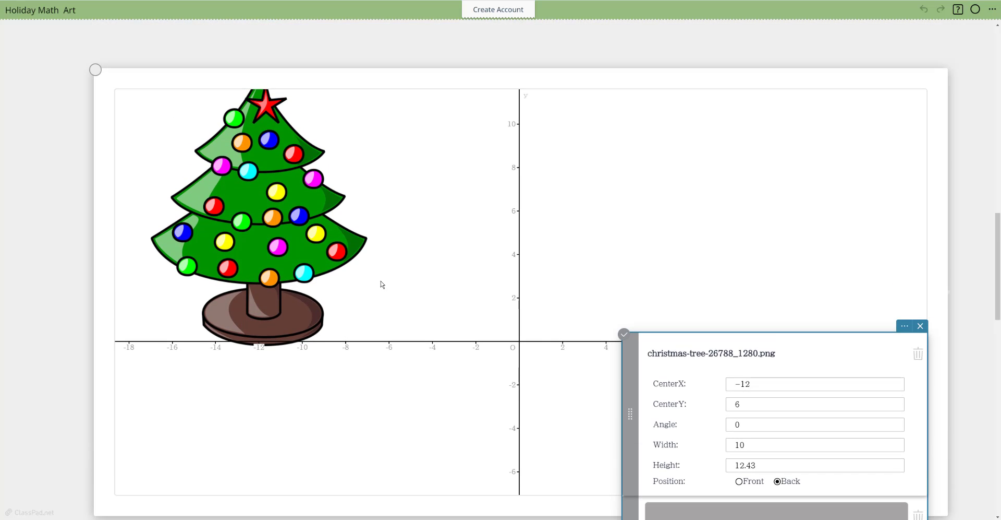
scroll(28, 249, down, 3)
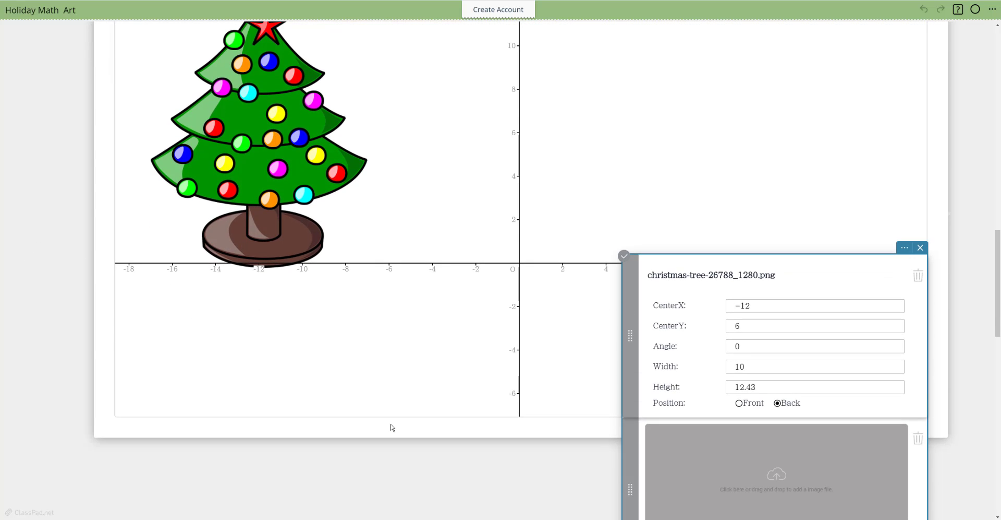
click(392, 428)
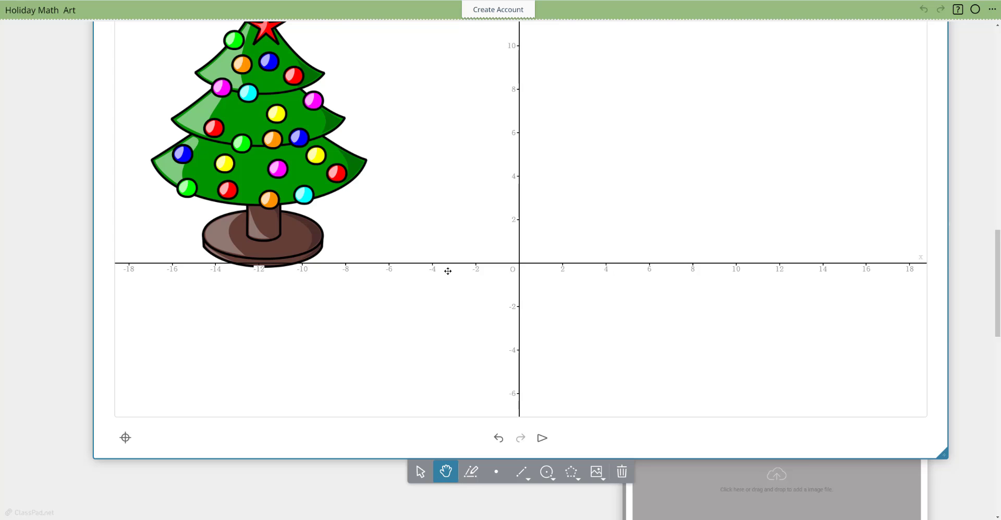
drag(448, 271, 436, 343)
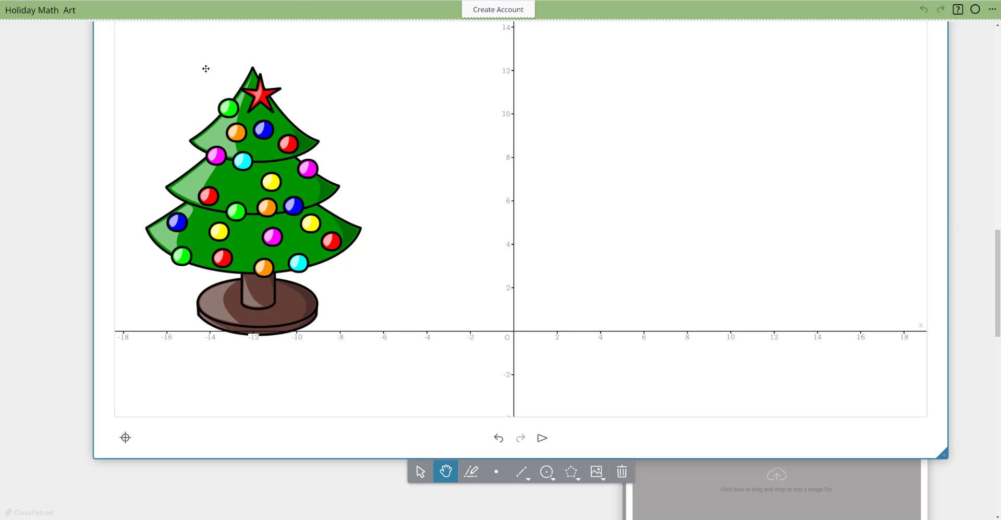
Step: Add a new image placeholder for the graph and delete the surplus empty placeholder below it
click(420, 472)
click(596, 472)
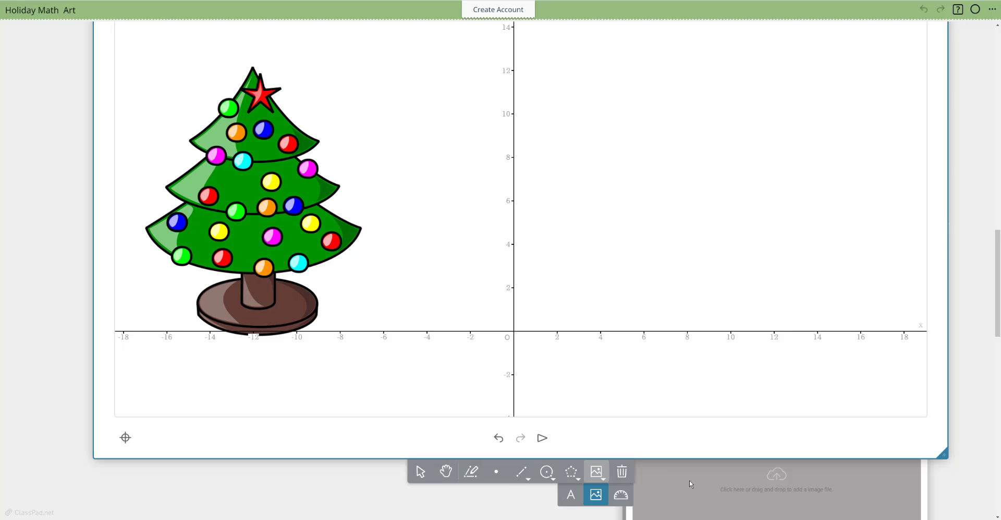
click(598, 495)
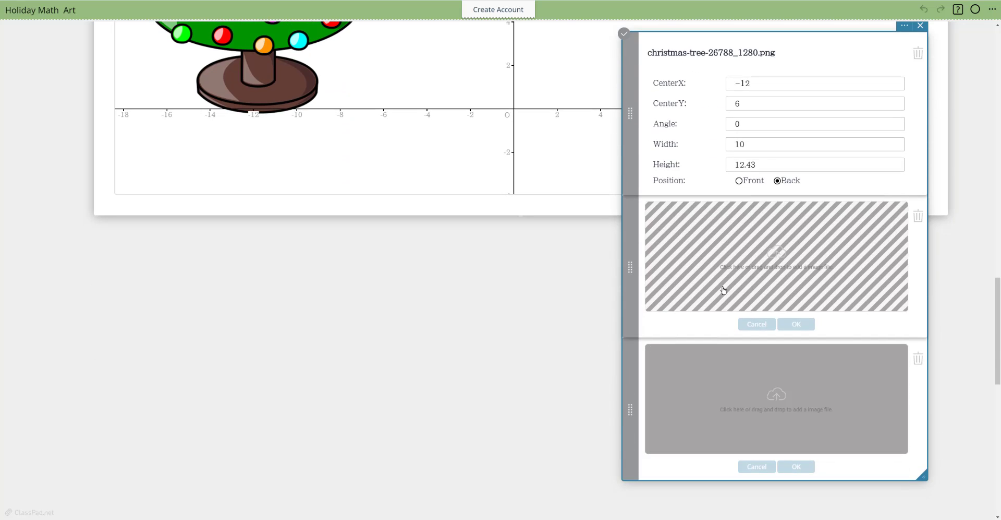
click(919, 359)
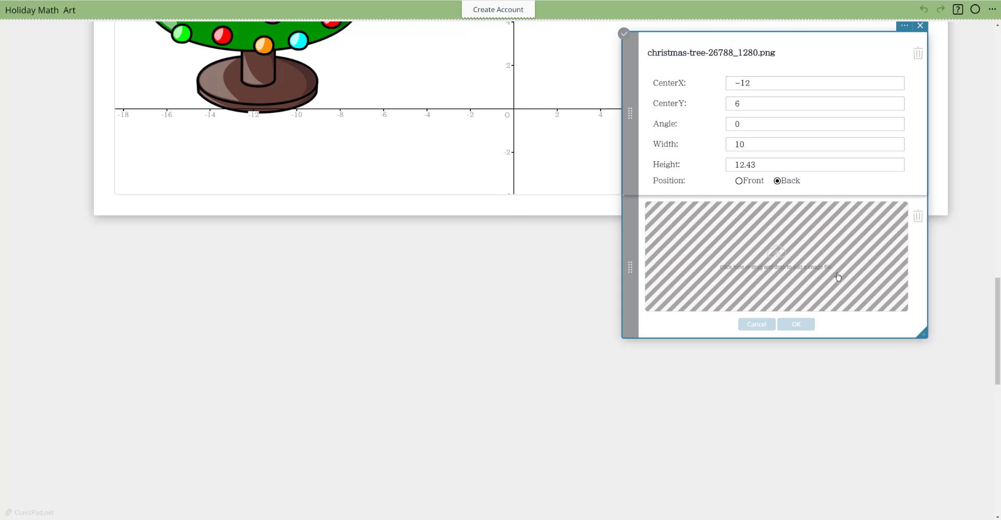
Step: Load merry-christmas-5768764_1920.jpg from Downloads into the empty placeholder and place it on the graph
click(794, 261)
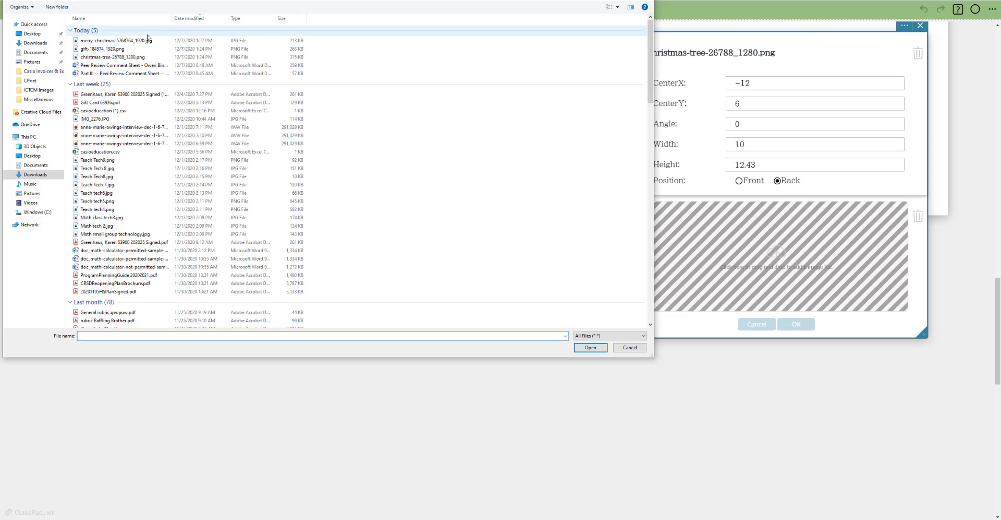
double_click(132, 42)
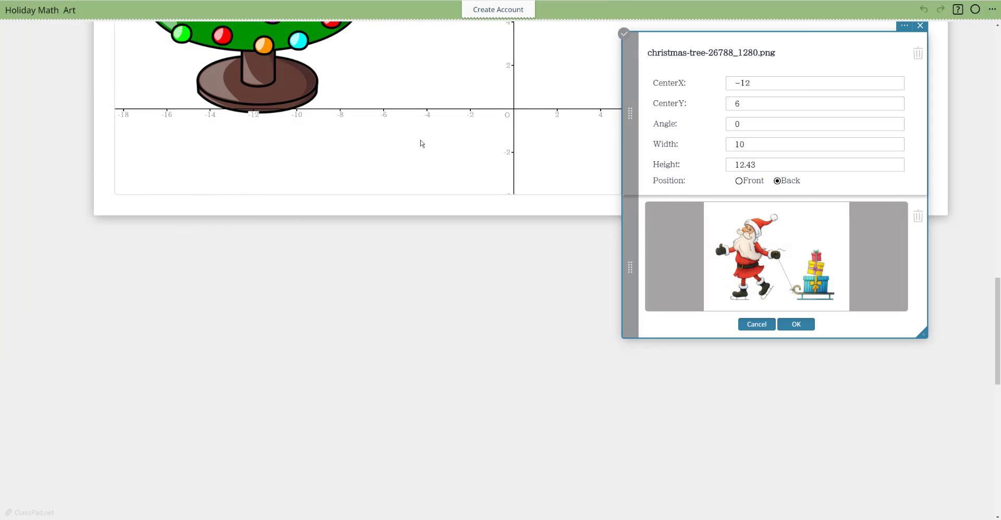
click(796, 324)
Step: Try a CenterY of 4 for the Santa image
scroll(525, 305, up, 1)
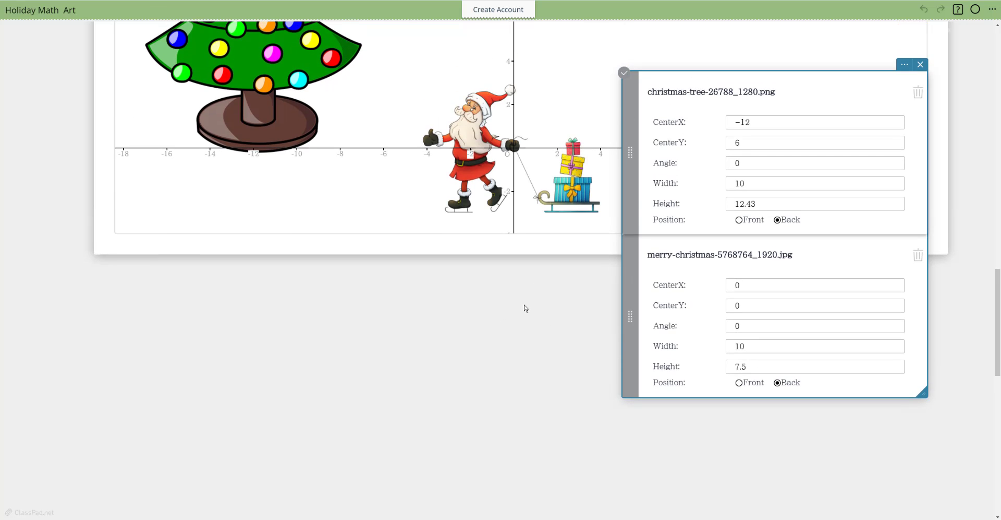
scroll(526, 307, up, 1)
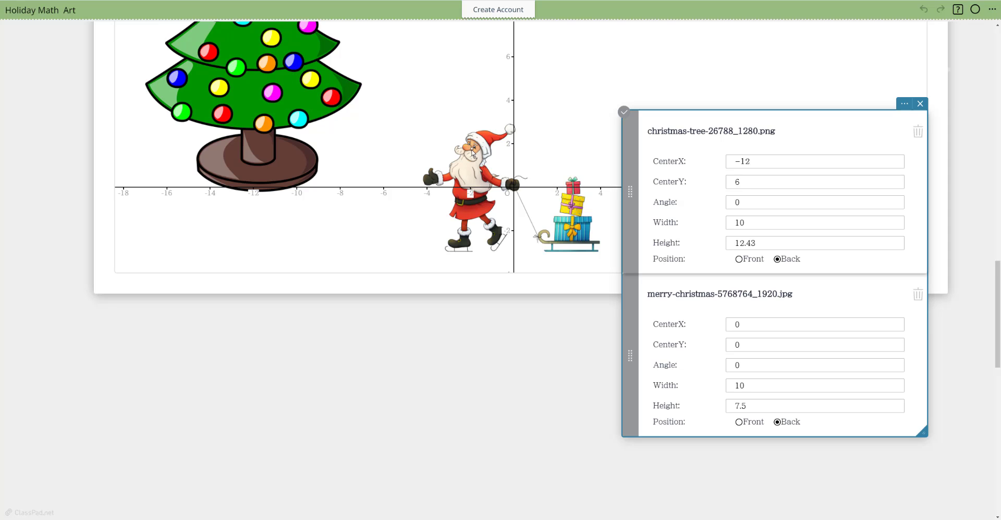
scroll(447, 221, up, 1)
scroll(448, 221, up, 1)
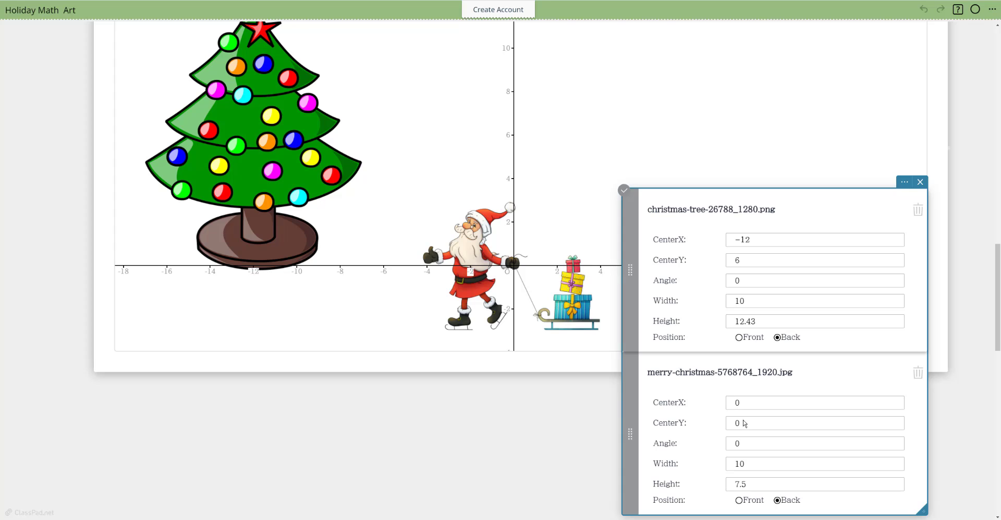
click(745, 422)
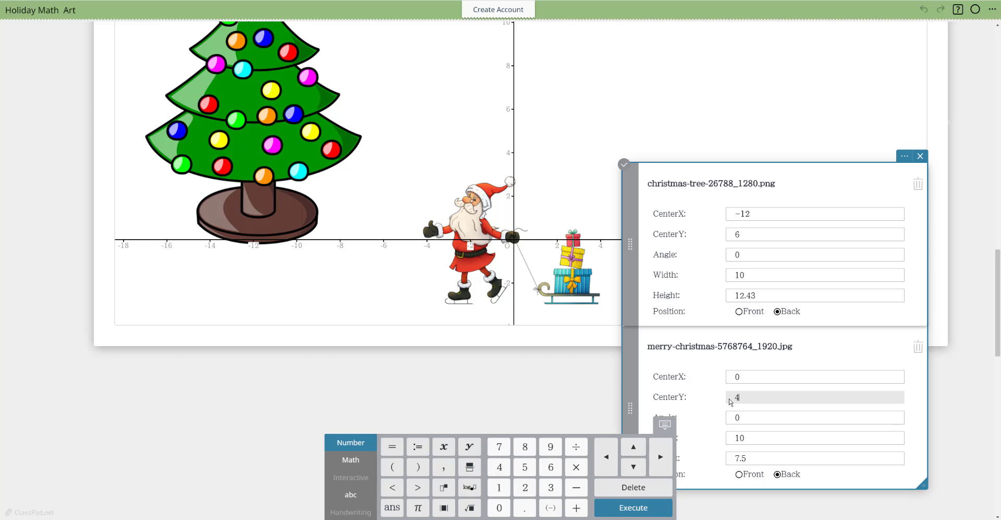
key(Return)
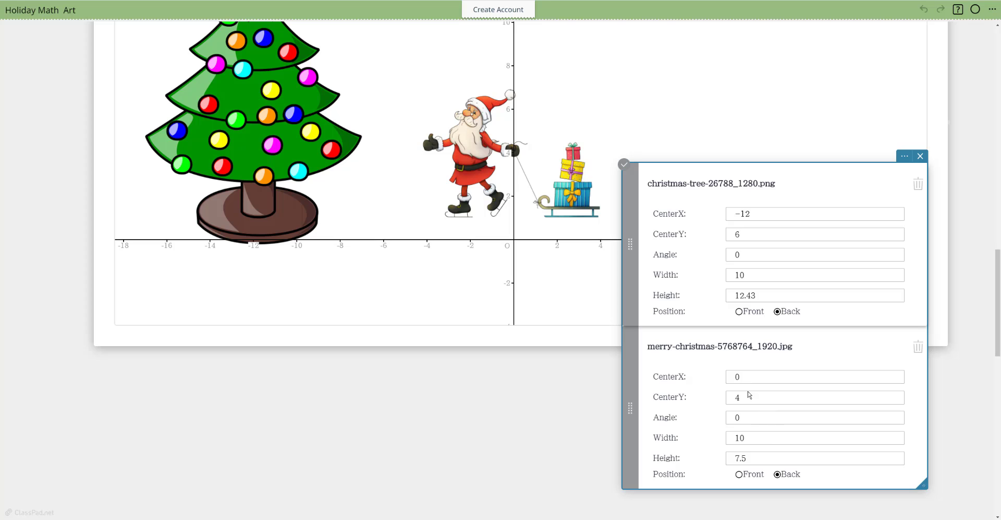
Step: Set the Santa image's CenterY to 3 so that Santa stands on the x-axis
click(744, 399)
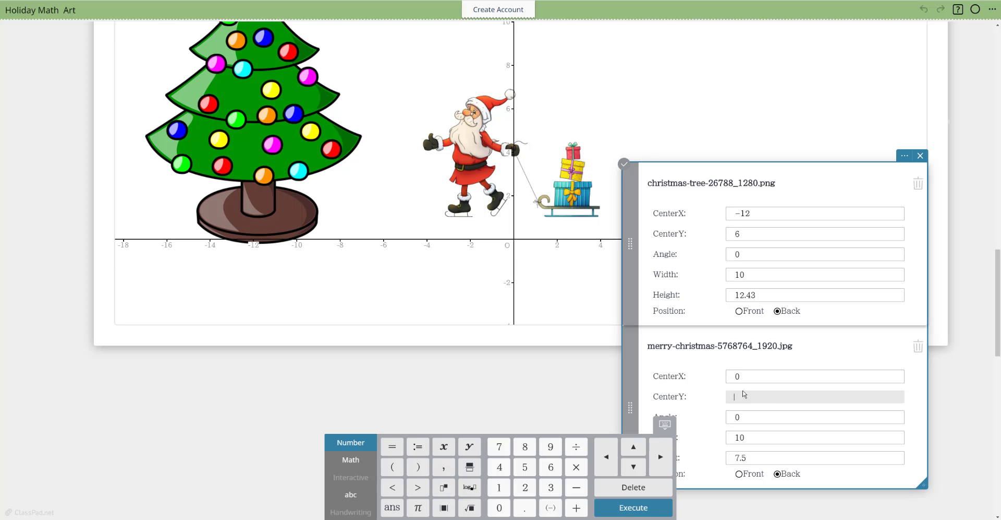
text(3)
key(Return)
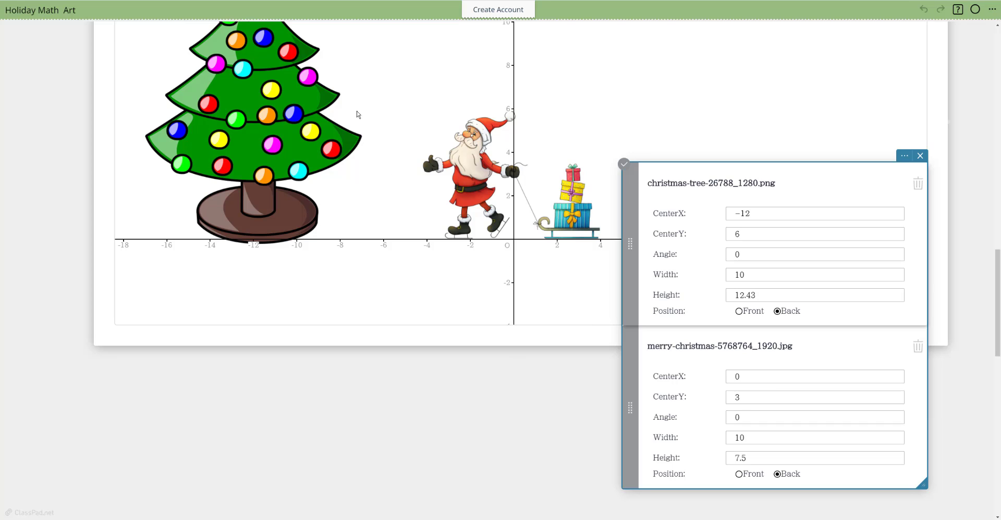
Step: Move the image properties note over the graph's upper-right area and set the Santa image's CenterX to the variable s
scroll(358, 444, up, 2)
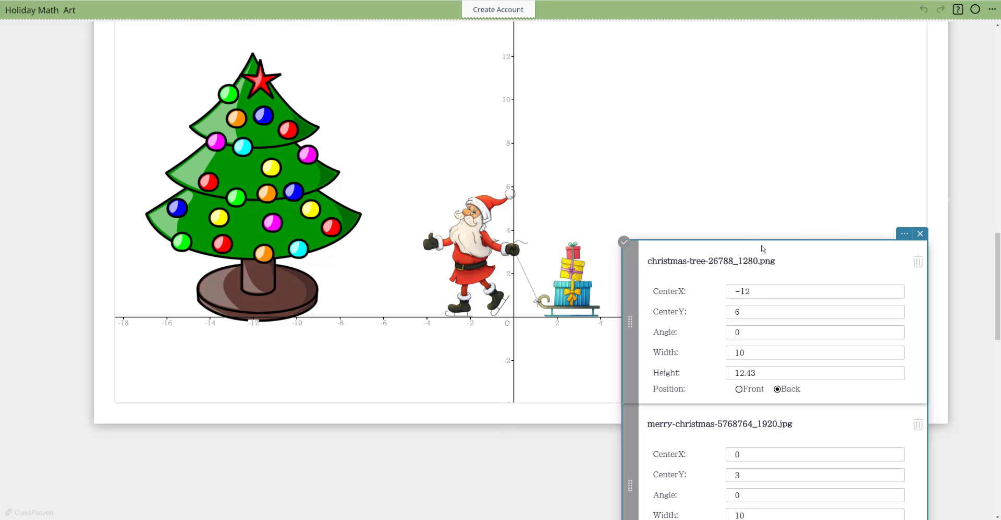
drag(764, 248, 785, 60)
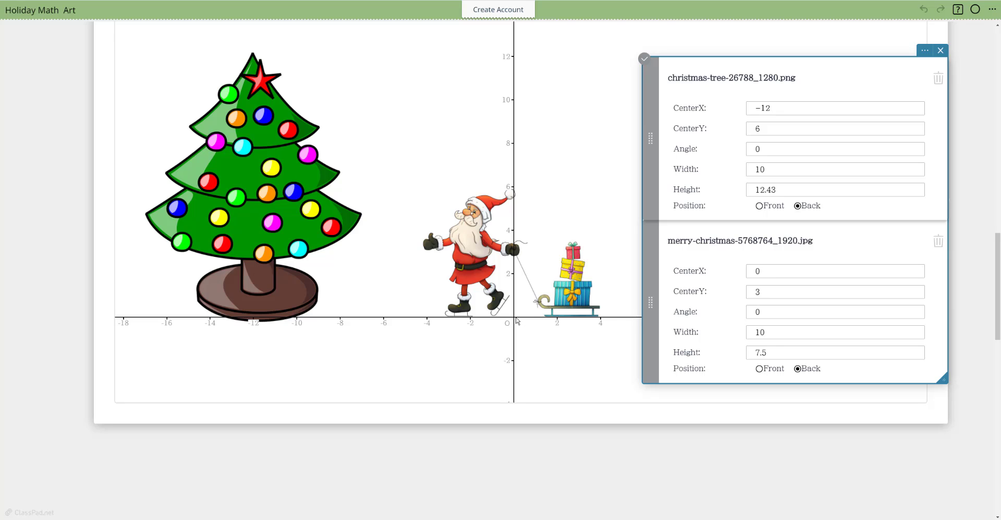
click(772, 272)
key(BackSpace)
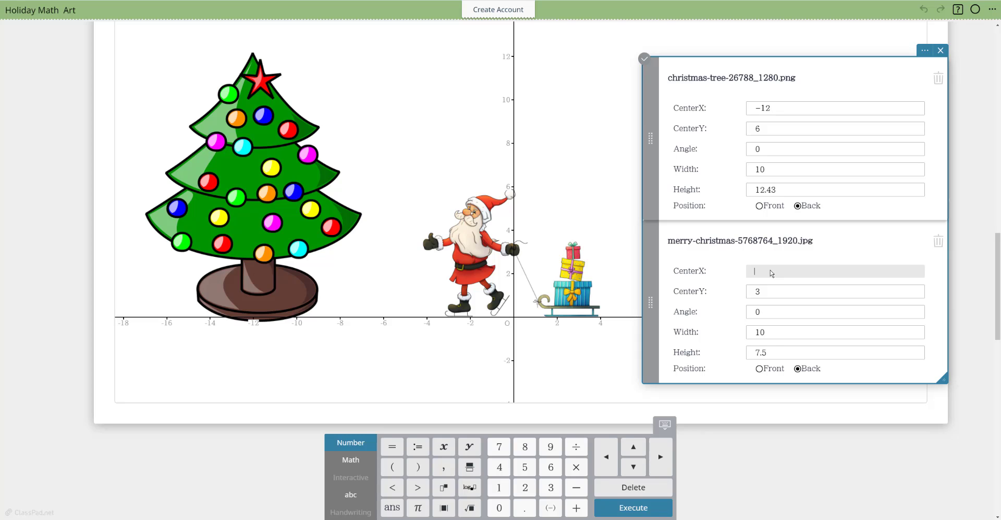
text(s)
key(Return)
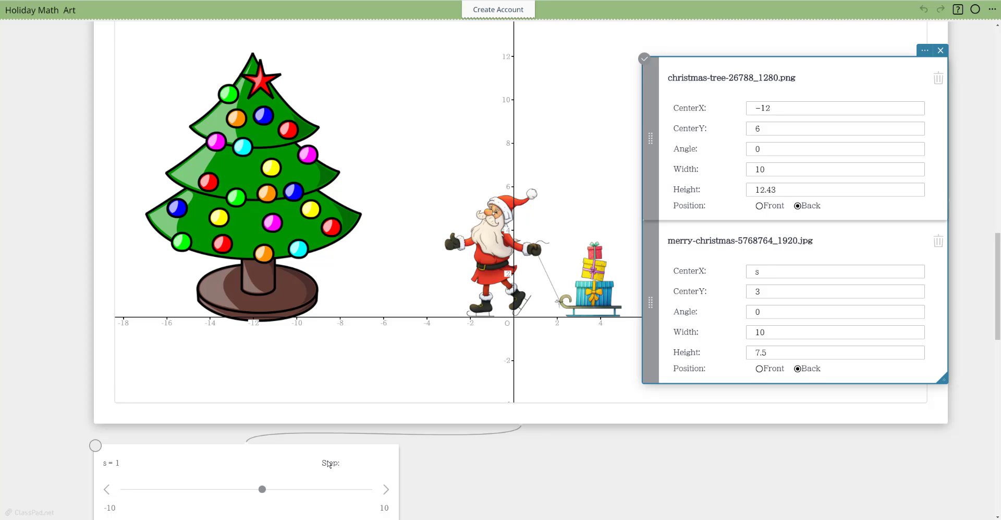
Step: Place the s slider note over the graph's upper-right area and move the image properties note below the x-axis
click(330, 464)
drag(353, 462, 882, 342)
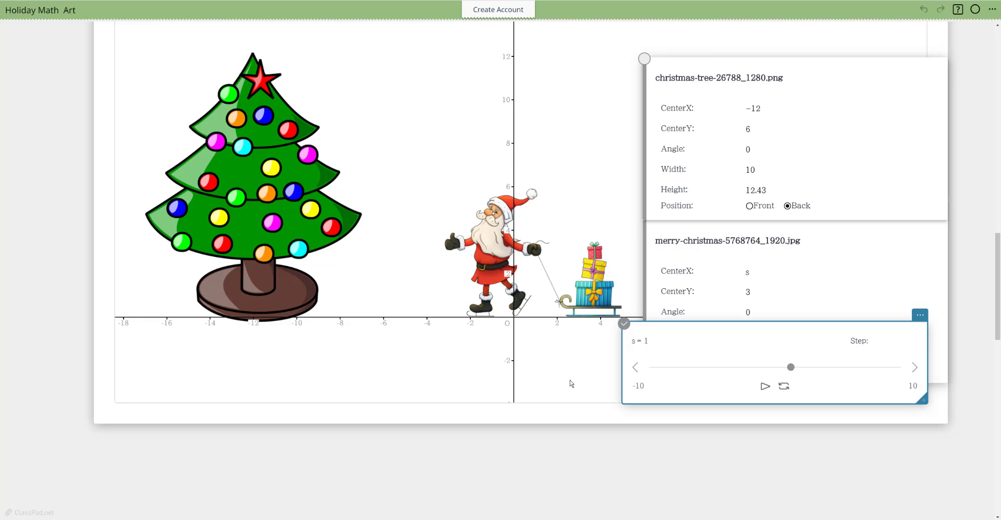
drag(894, 104, 448, 403)
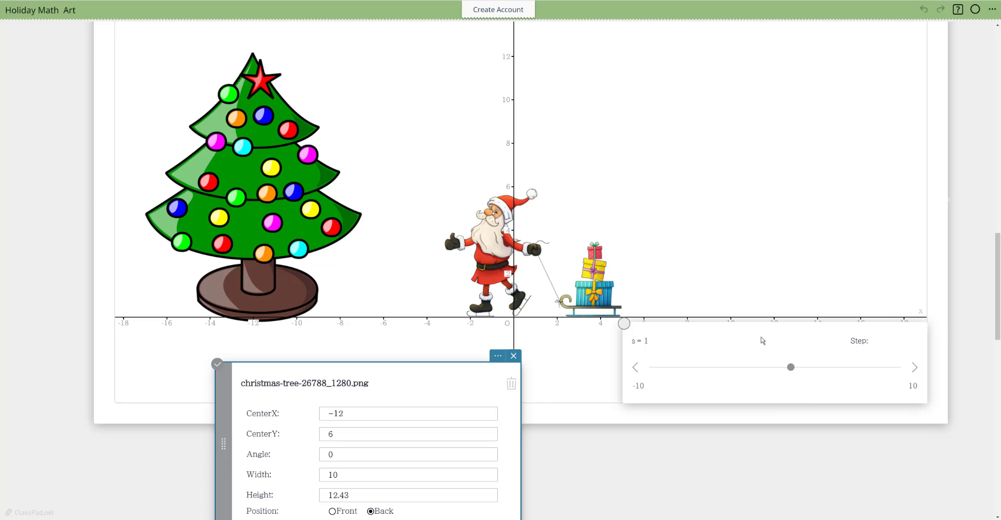
click(759, 339)
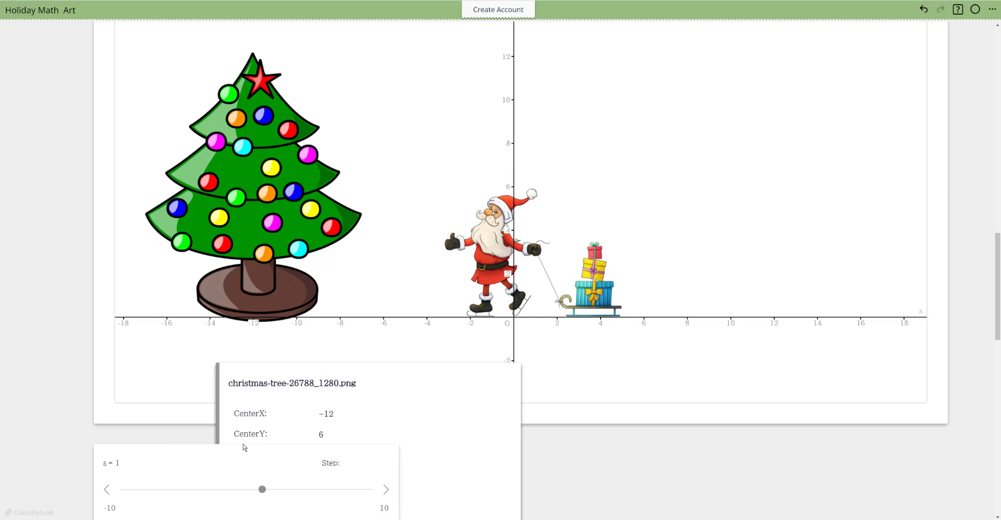
drag(247, 460, 816, 115)
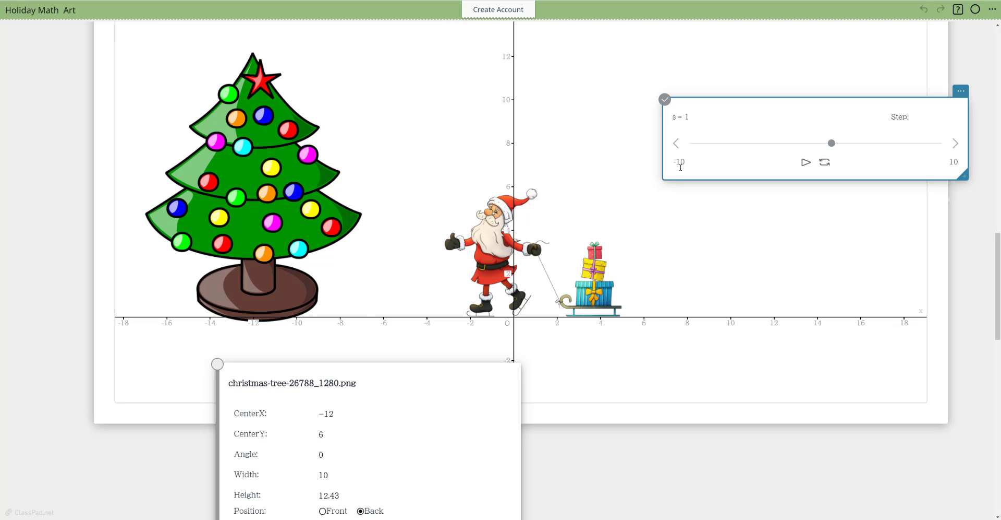
Step: Set the minimum of the s slider to −7
click(686, 162)
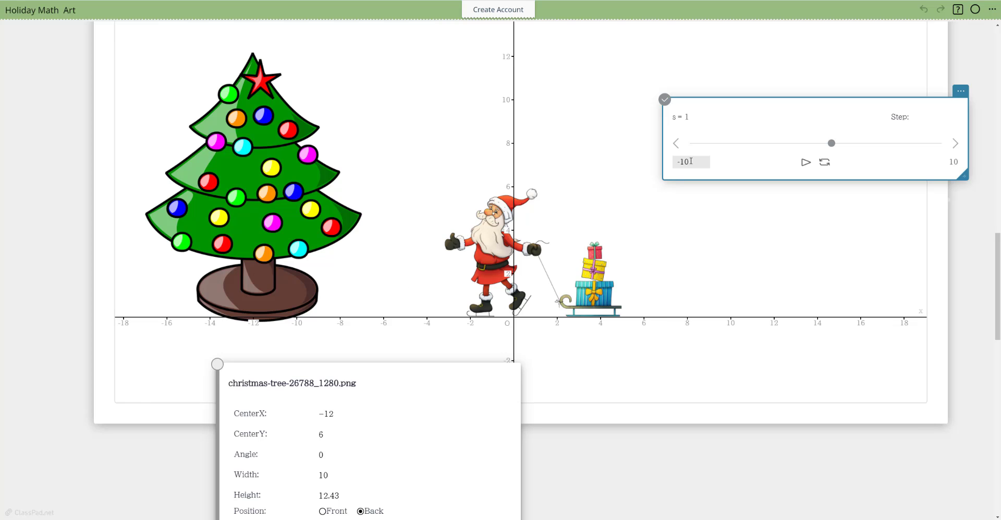
drag(689, 162, 678, 161)
key(BackSpace)
click(746, 221)
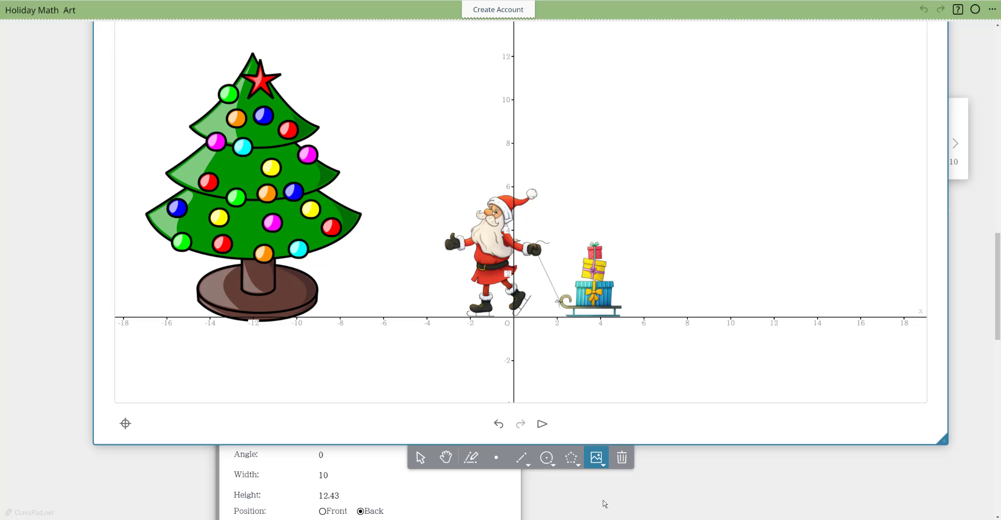
click(966, 120)
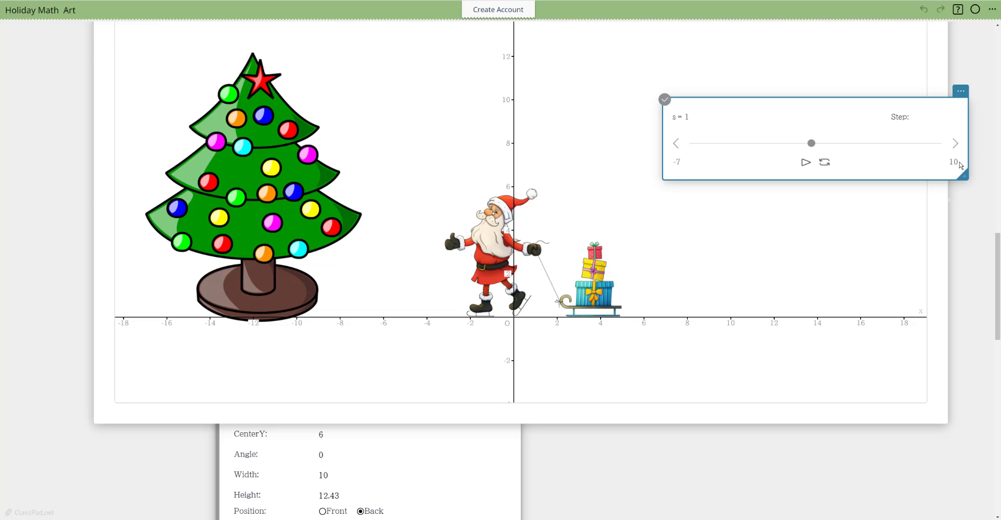
click(973, 241)
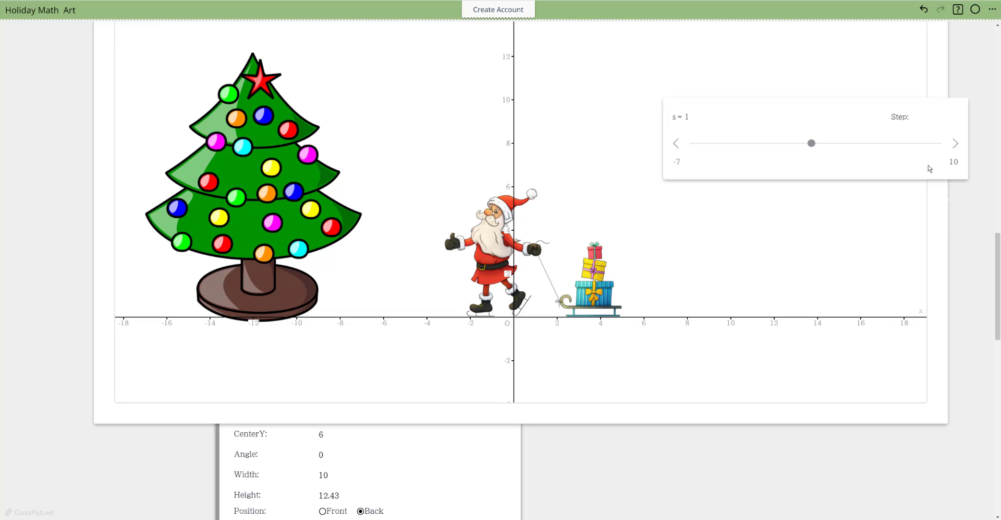
Step: Set the s slider's step to 1 and slide s to 10 to move Santa along the x-axis
click(916, 117)
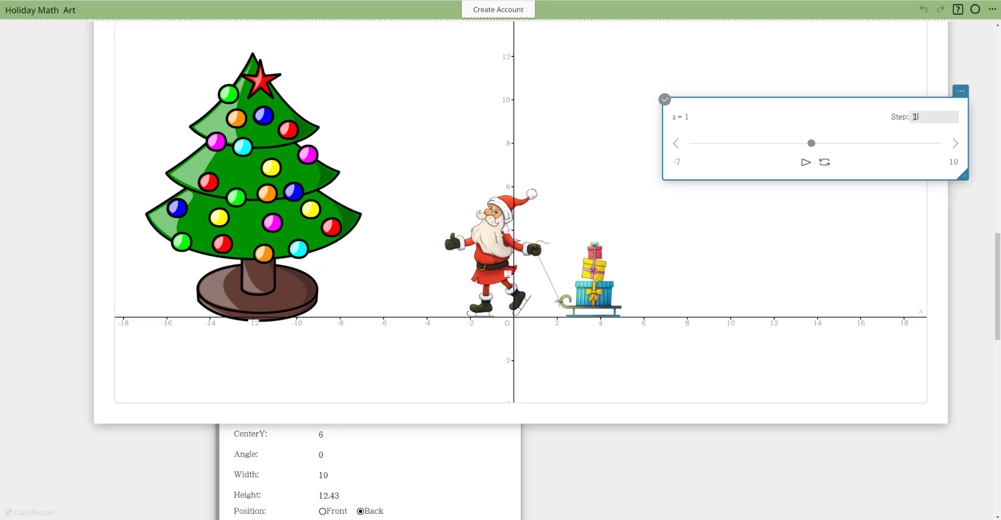
click(914, 117)
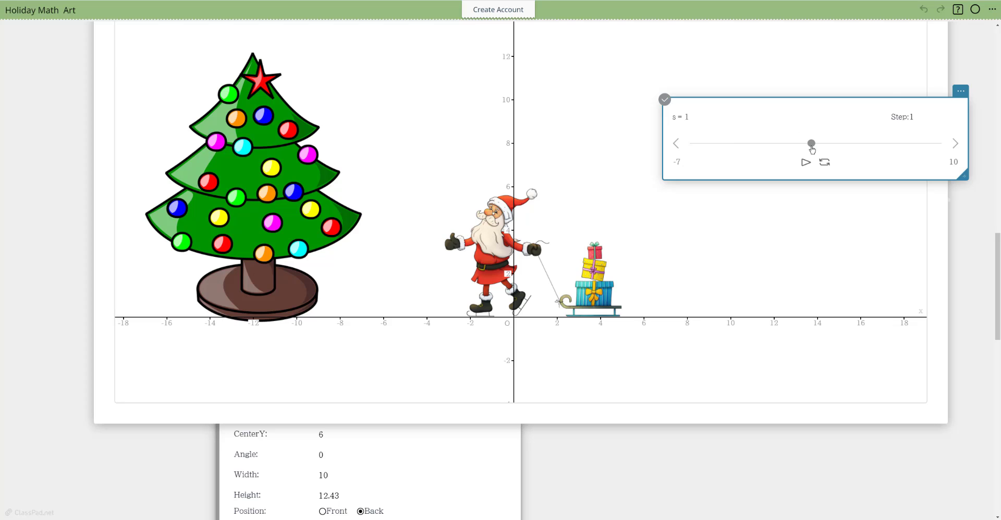
drag(812, 149, 945, 152)
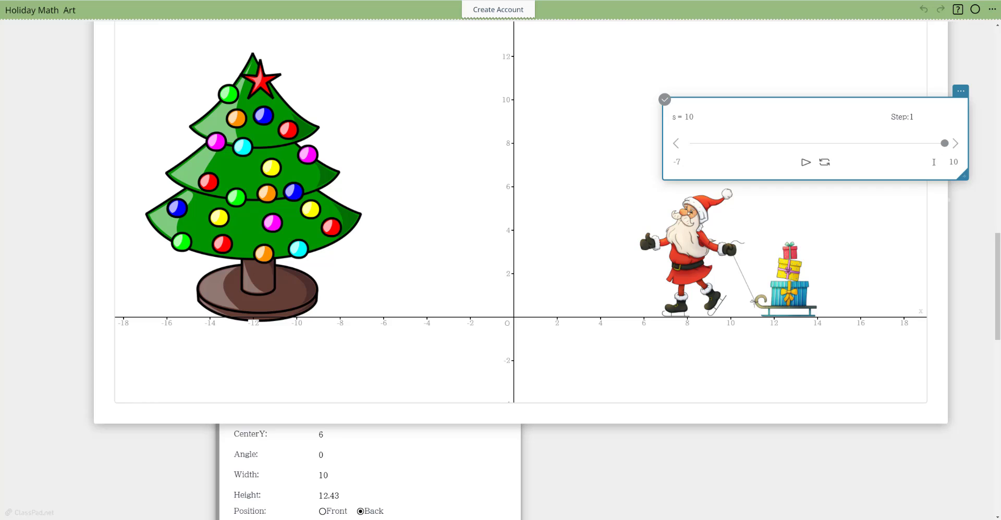
Step: Set the s slider's maximum to 16 and run s up to 16, then down to −5
double_click(954, 162)
key(Return)
drag(879, 146, 946, 149)
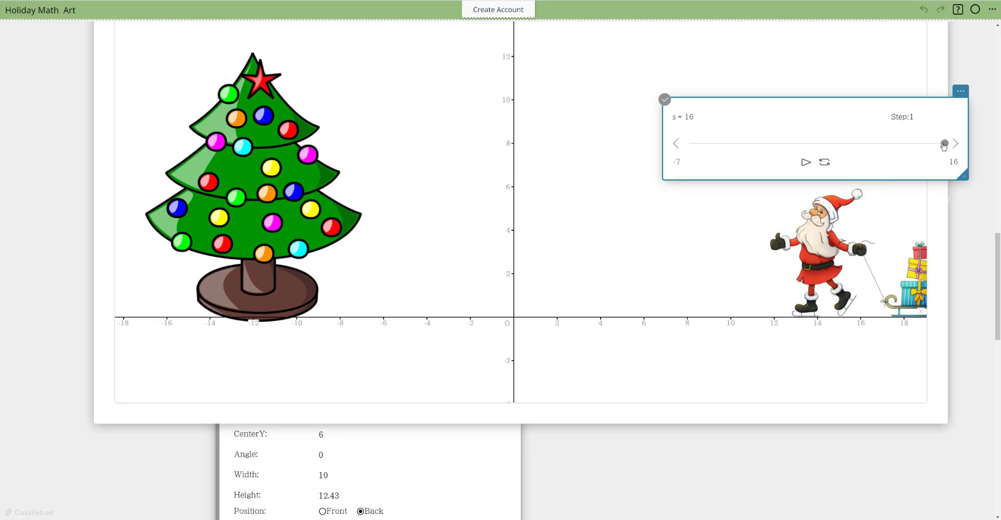
drag(946, 147, 713, 150)
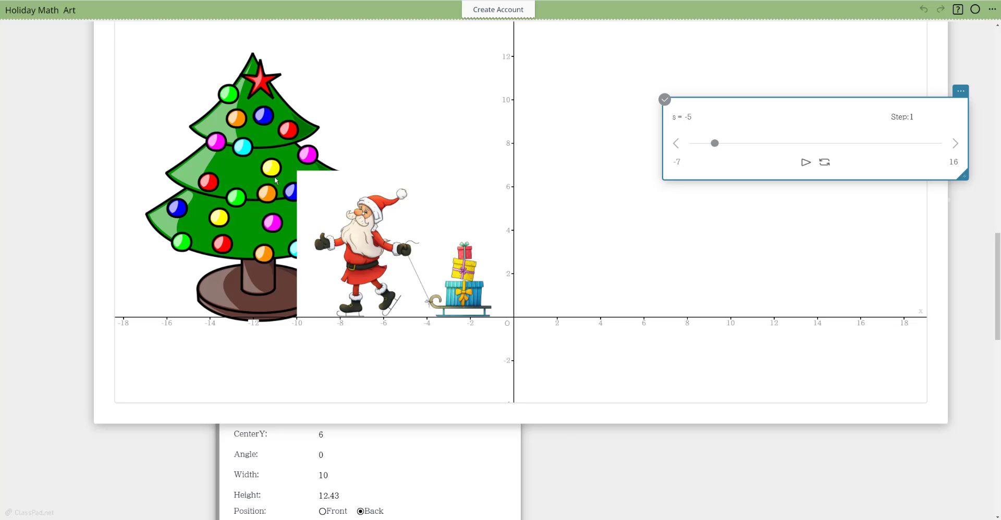
Step: Set the Christmas tree image's position to Front so that it overlaps the Santa image
scroll(624, 470, down, 4)
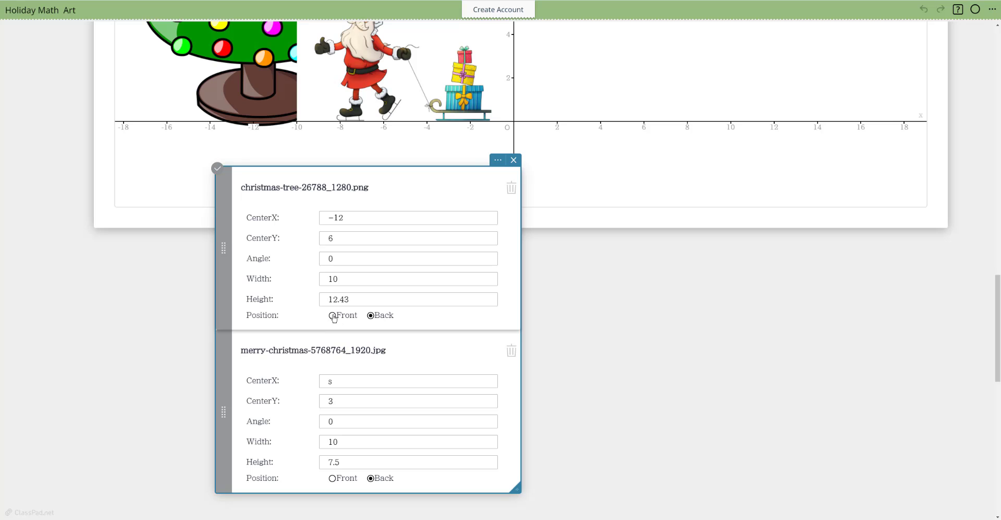
click(333, 316)
scroll(648, 387, up, 3)
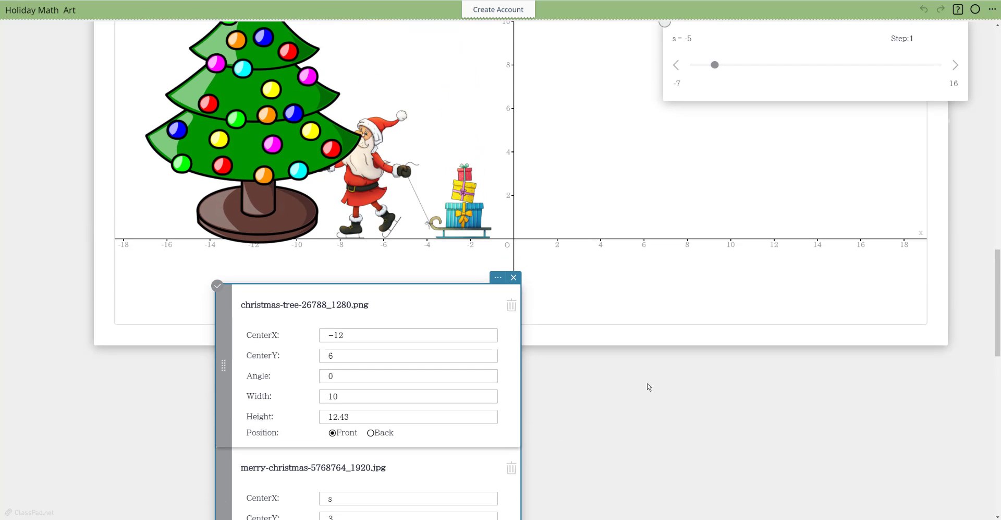
Step: Slide s to −4 and set the s slider's minimum to −4
scroll(648, 387, up, 1)
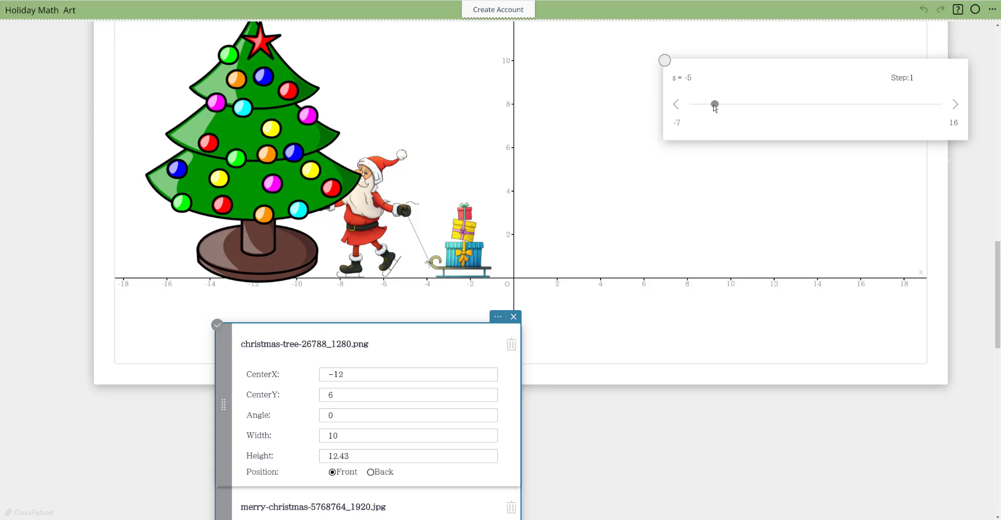
drag(715, 107, 730, 125)
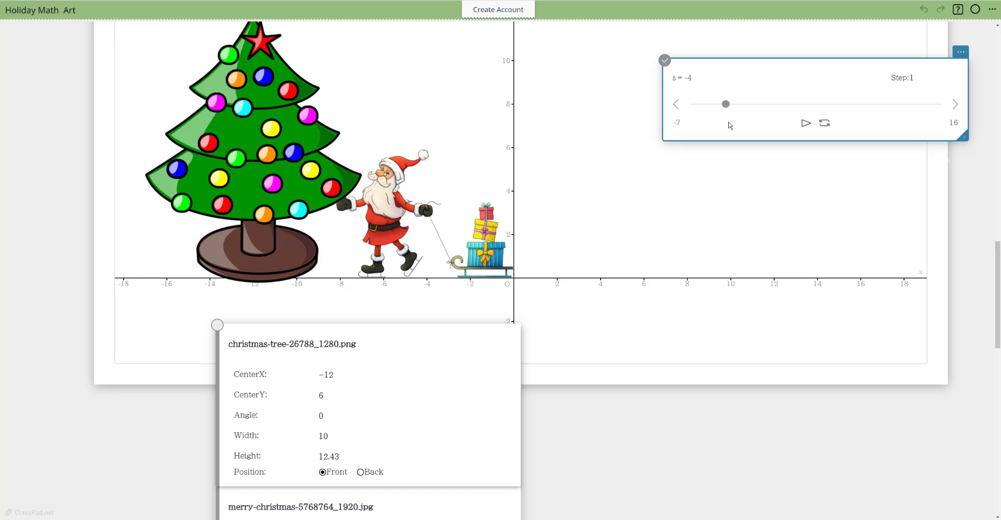
click(679, 122)
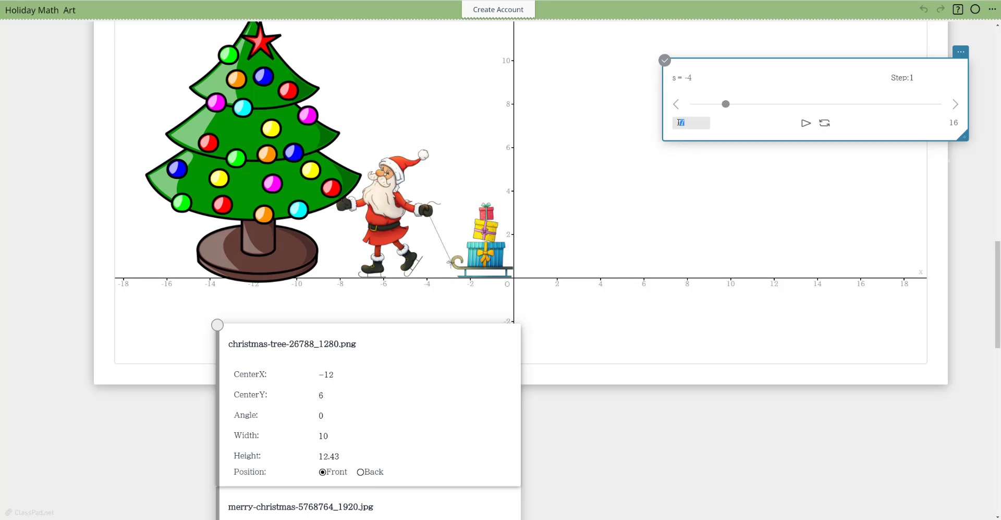
key(Return)
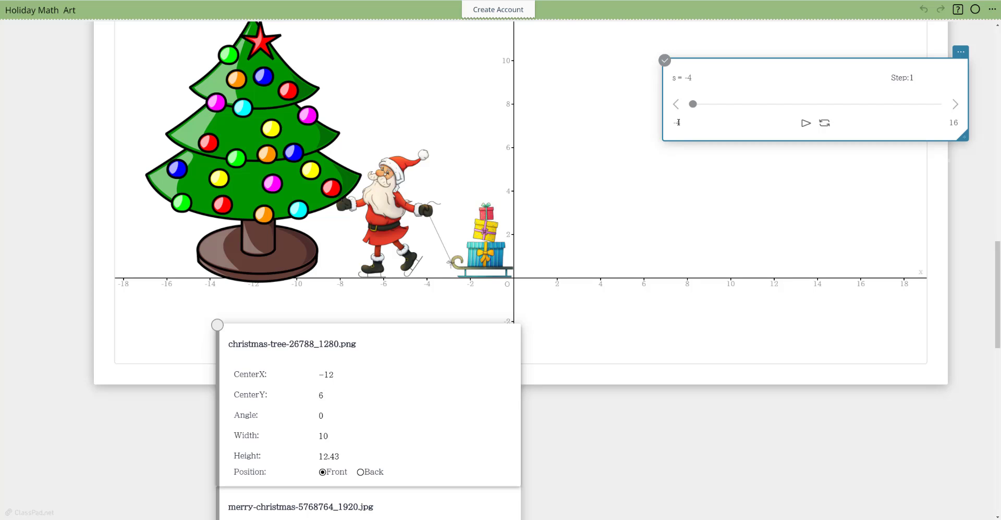
Step: Slide s to 16 and place the s slider note just below the graph note
drag(693, 103, 947, 107)
mouse_move(949, 140)
mouse_down()
mouse_move(706, 132)
mouse_move(947, 133)
mouse_up()
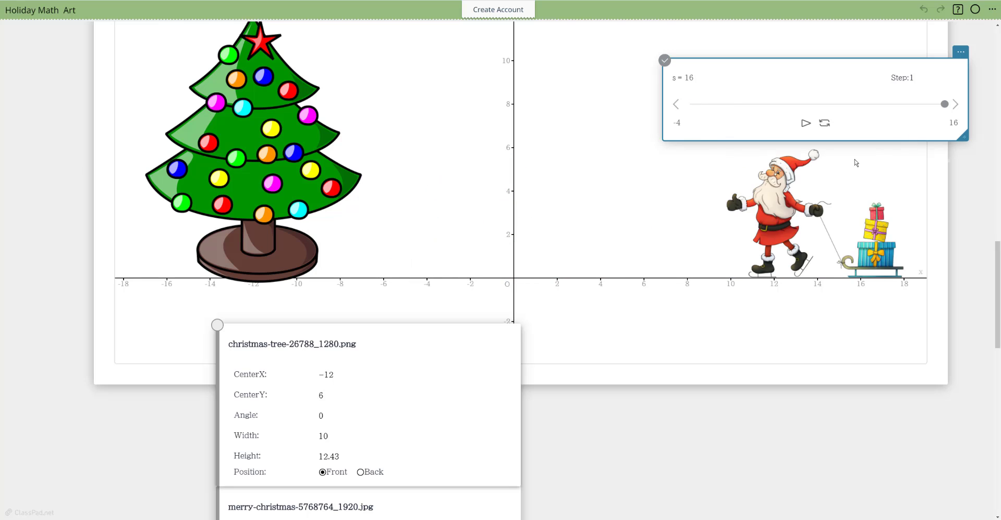
click(858, 162)
drag(798, 61, 752, 395)
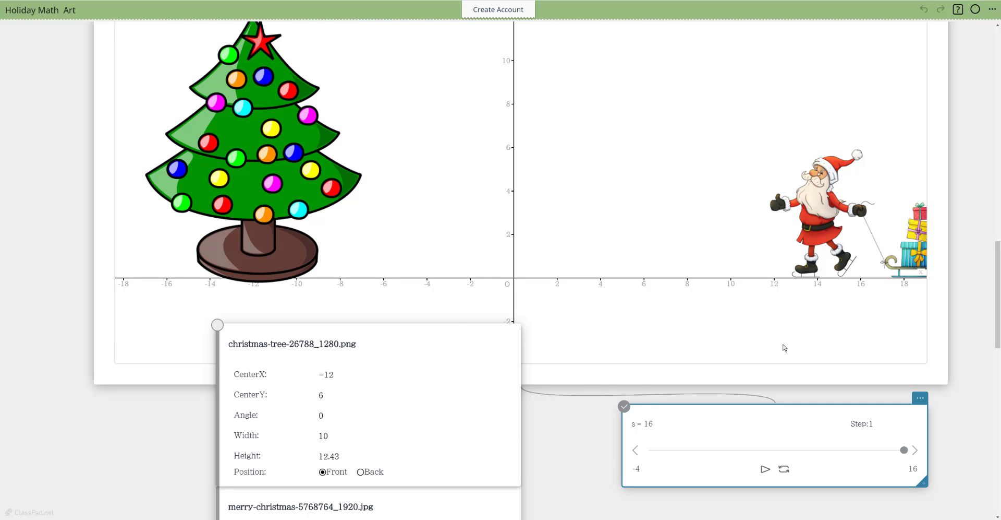
Step: Add the image file gift-184574_1920.png from the Downloads folder as a third image on the graph
click(782, 347)
click(597, 442)
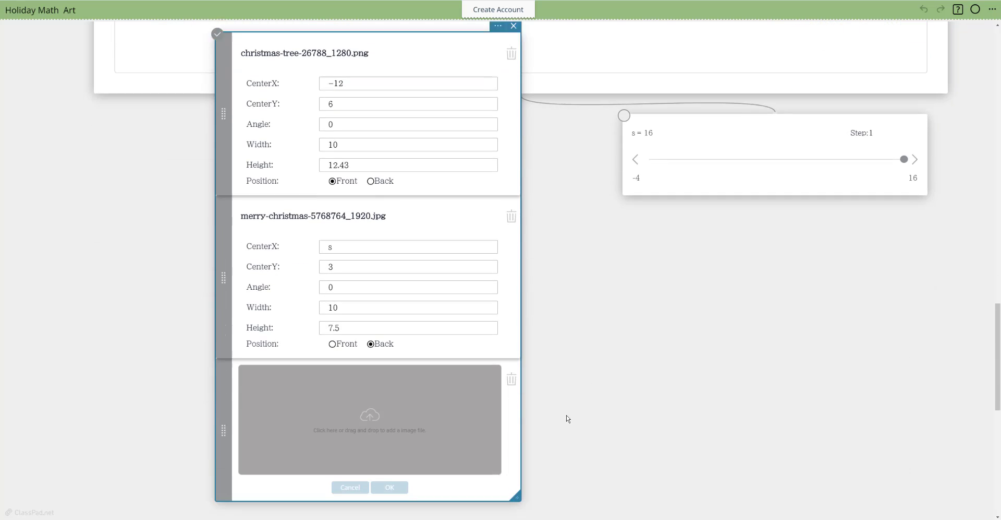
click(384, 395)
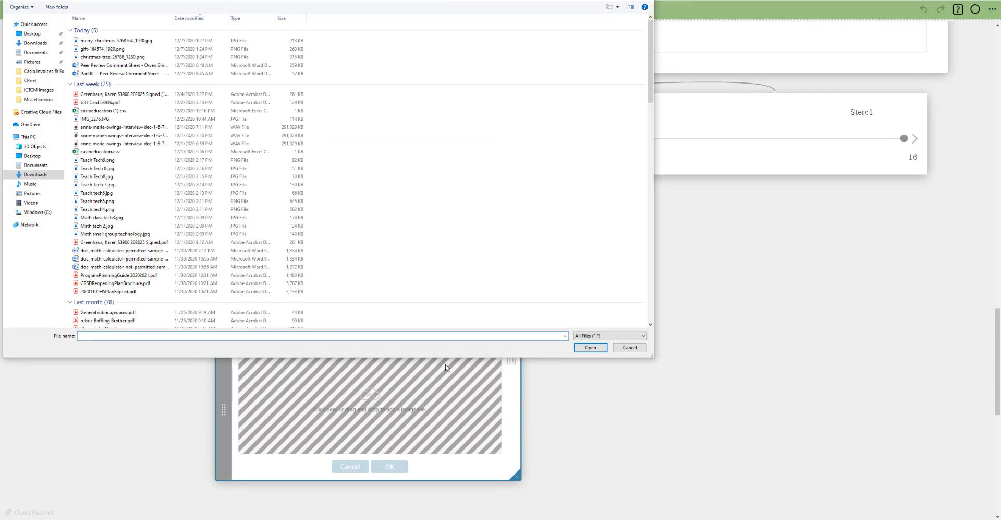
click(104, 50)
click(103, 49)
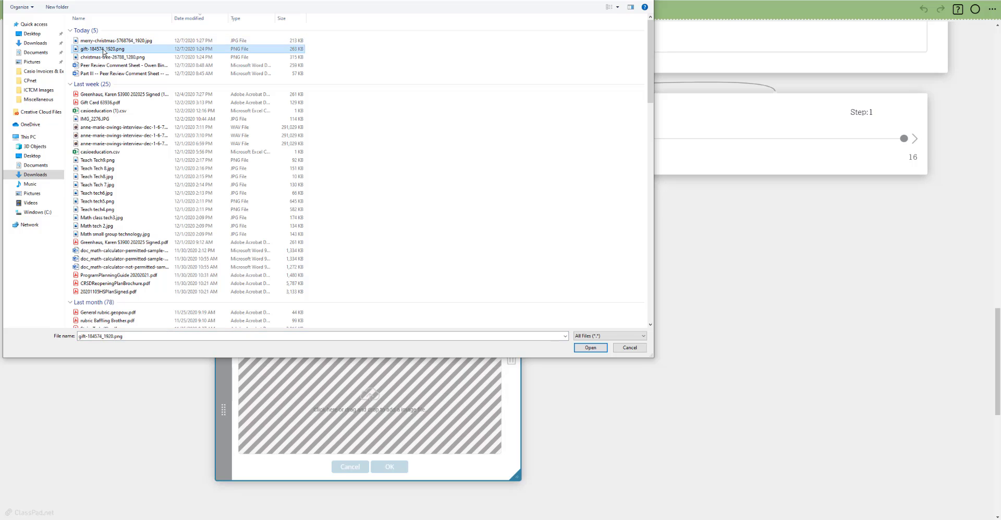
click(591, 349)
double_click(79, 51)
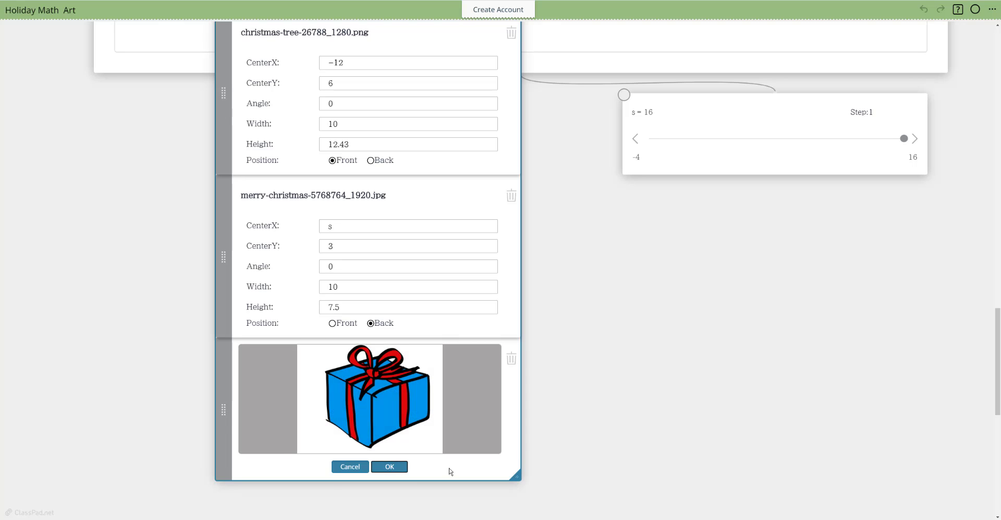
Step: Move the image properties note over the right-hand part of the graph, clear of the tree
scroll(629, 348, up, 3)
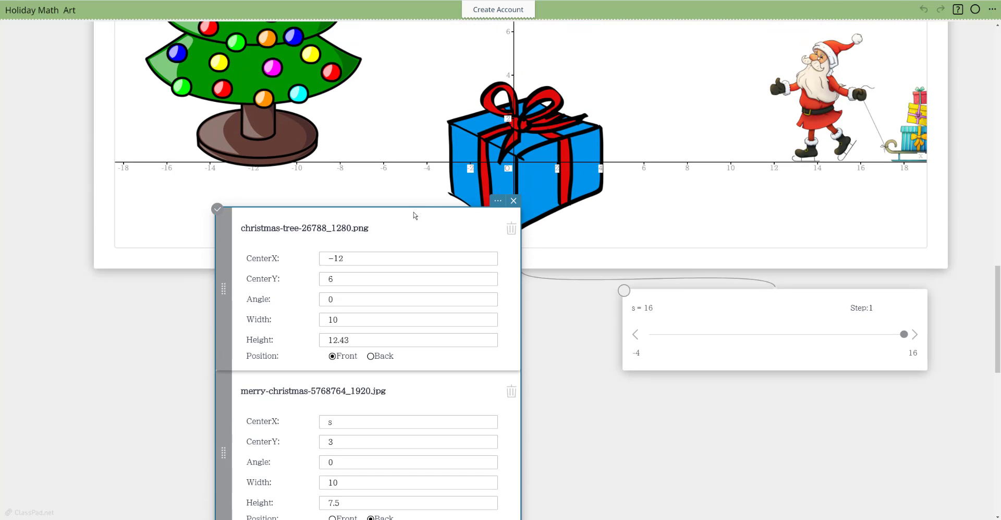
drag(414, 215, 270, 207)
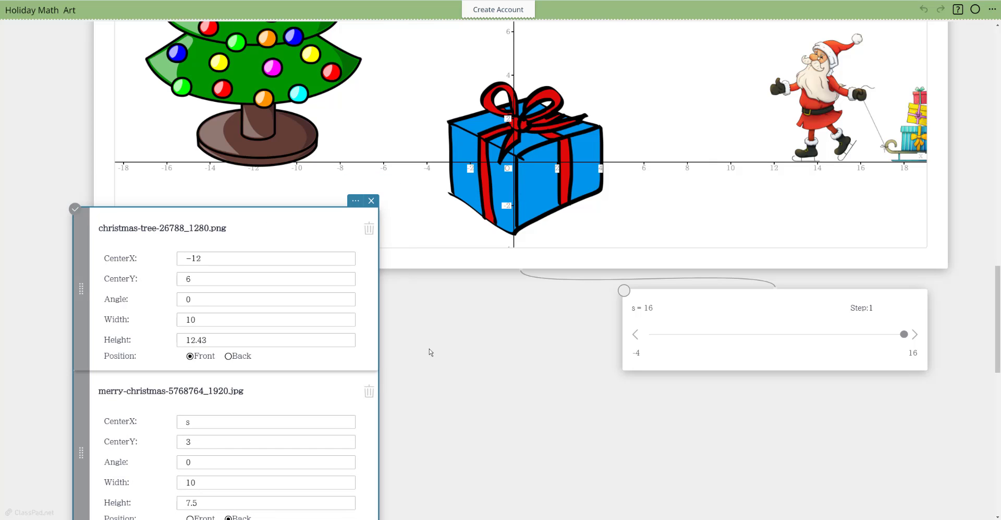
drag(299, 231, 823, 41)
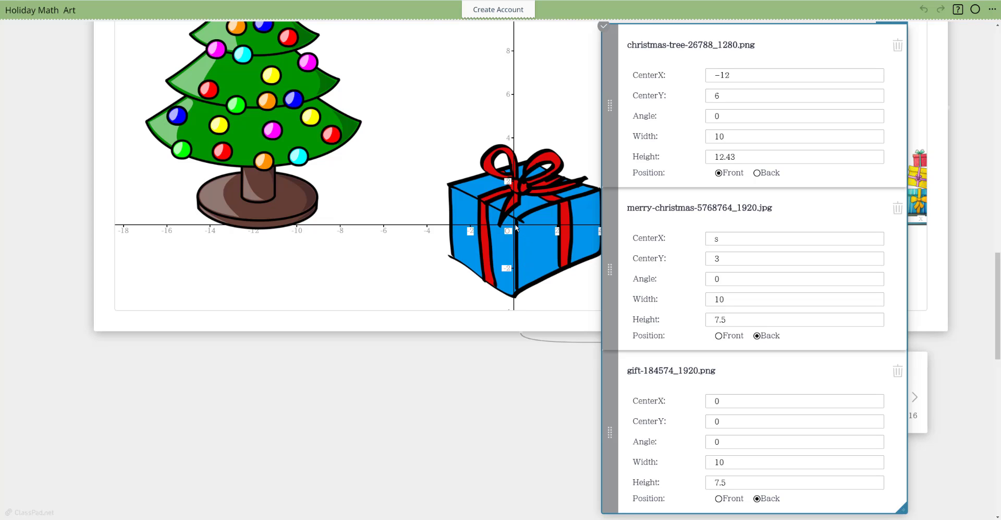
Step: Set the gift image's CenterY to 3 and its CenterX to −14
click(719, 422)
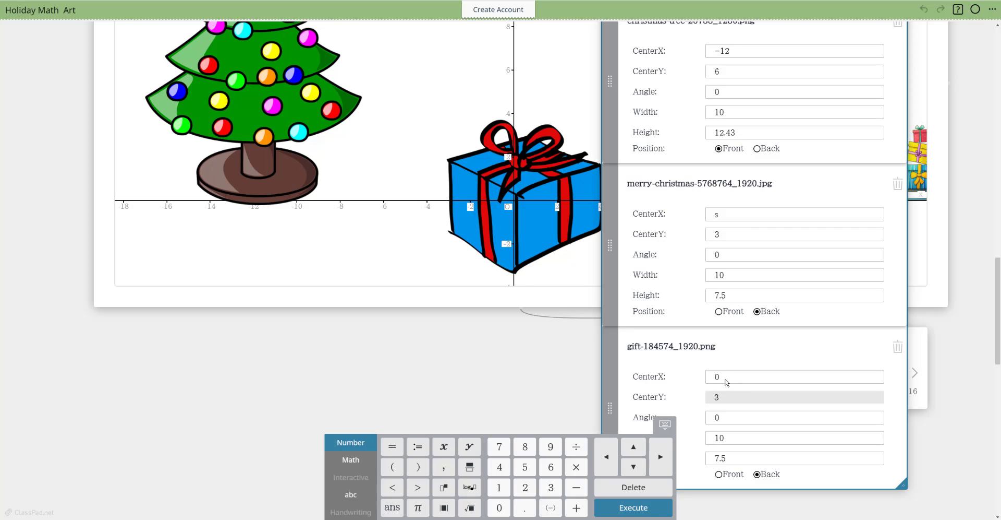
click(720, 376)
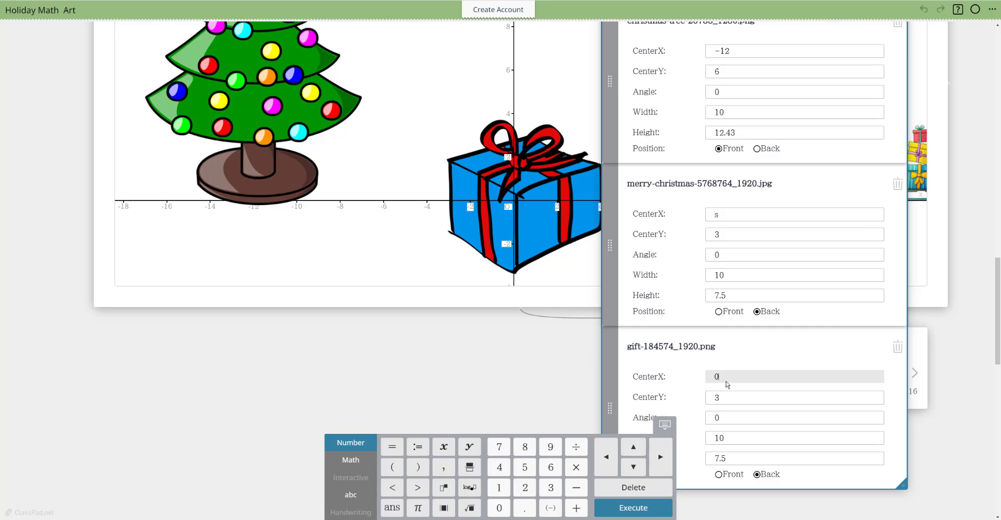
key(BackSpace)
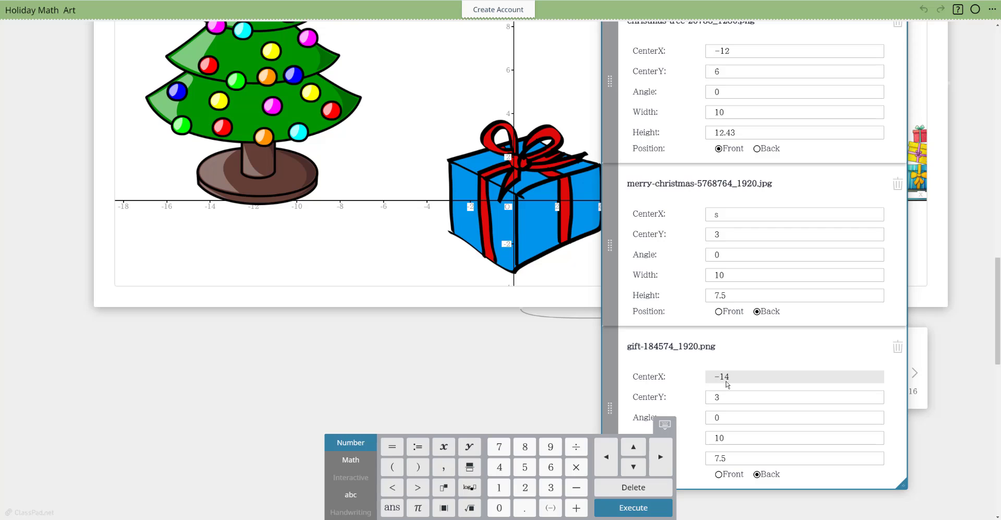
key(Return)
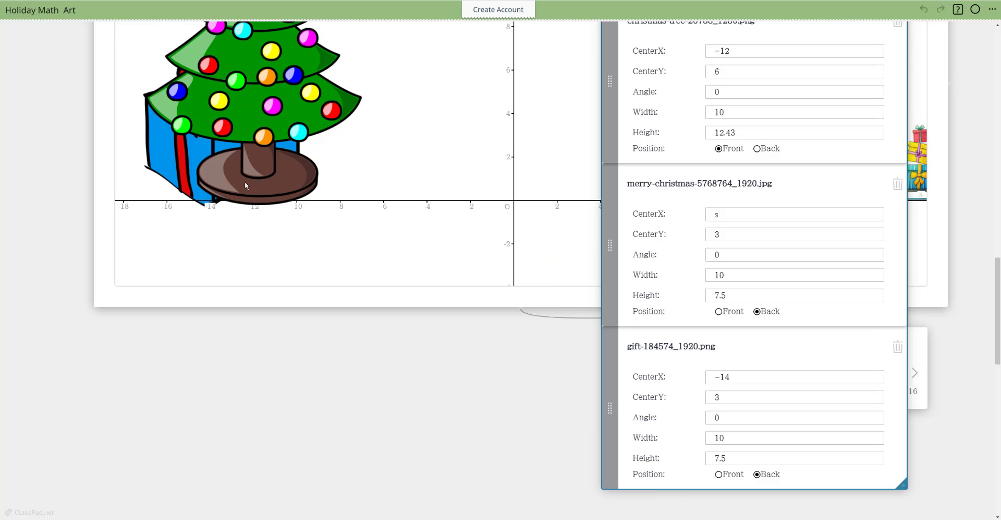
Step: Set the gift image's CenterX to −15
click(729, 376)
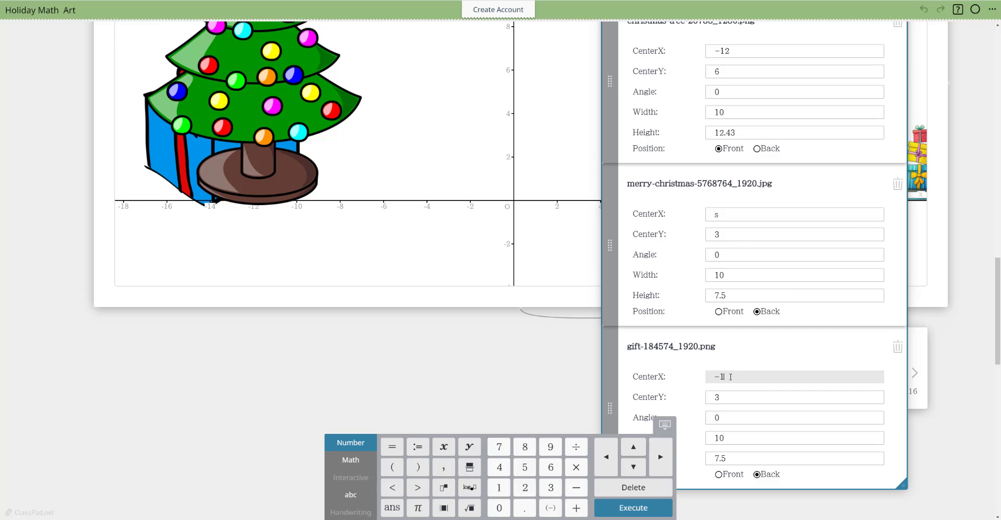
click(489, 362)
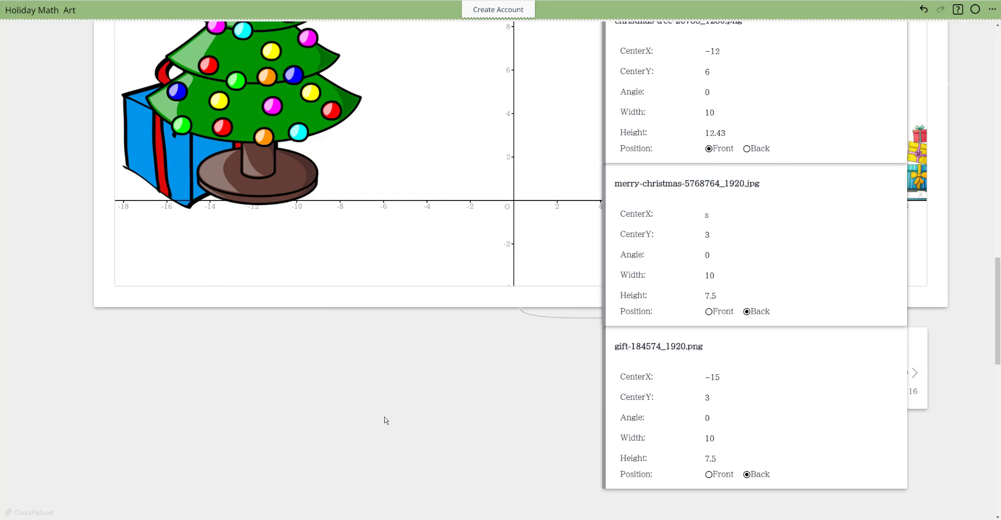
Step: Set the gift image's position to Front so that it overlaps the Christmas tree
scroll(384, 415, down, 5)
scroll(431, 331, up, 3)
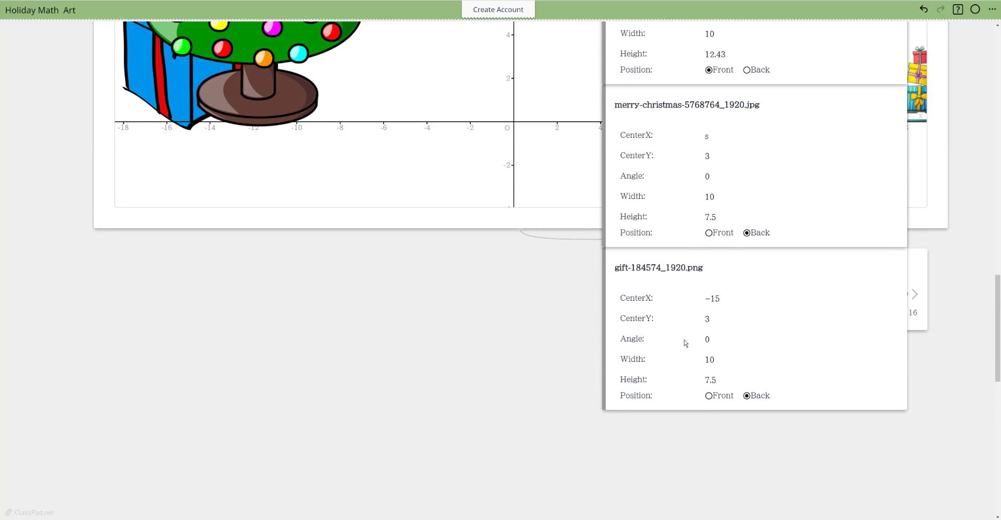
click(711, 400)
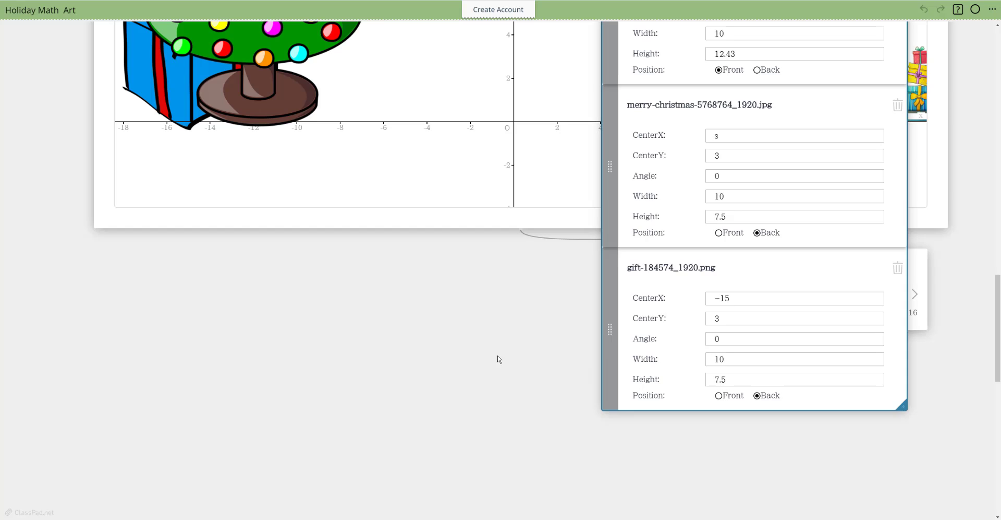
click(719, 395)
scroll(383, 304, up, 1)
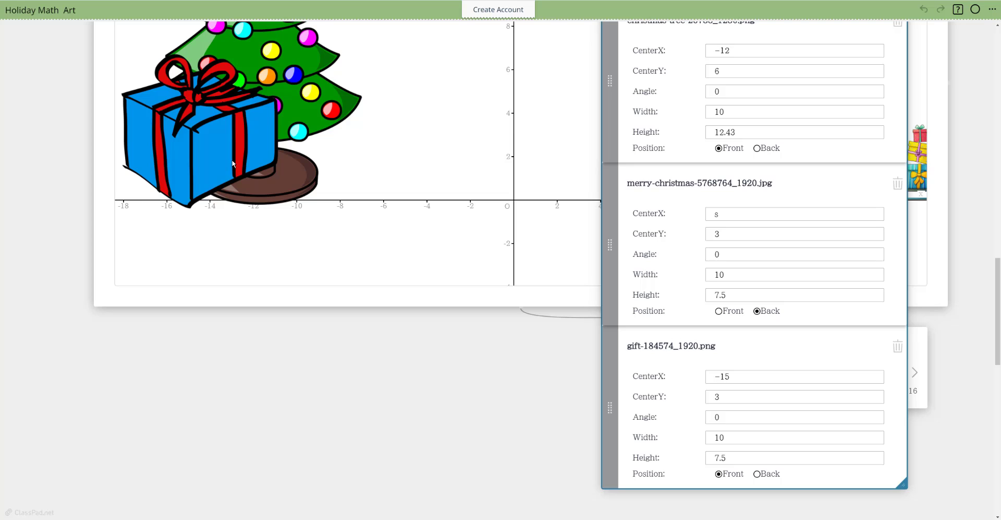
Step: Scale the gift image to half size by setting its width to 10/2 and its height to 7.5/2
click(728, 439)
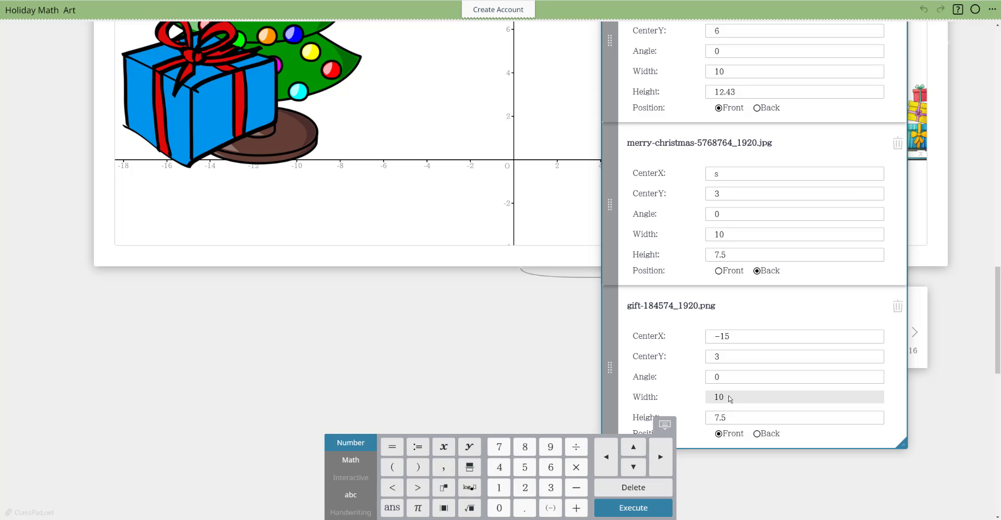
click(576, 447)
click(524, 486)
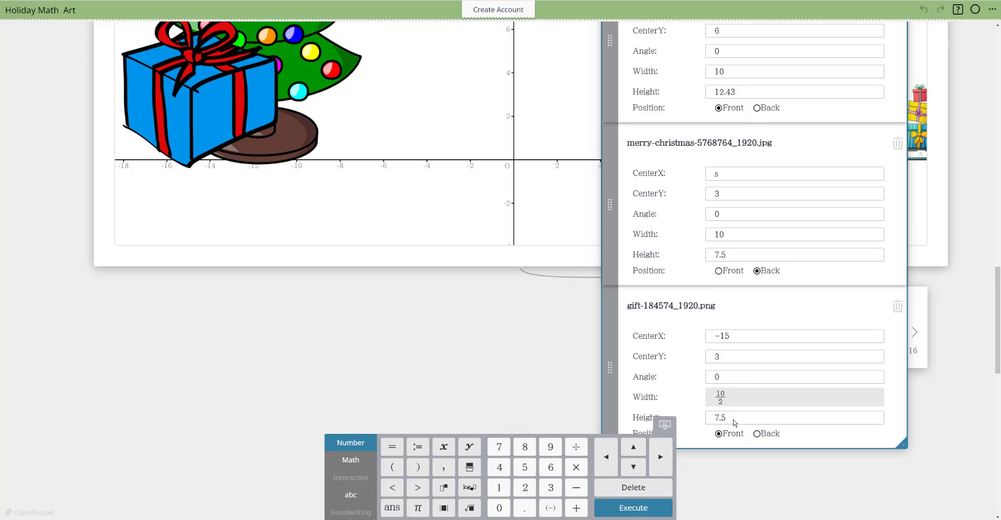
click(736, 417)
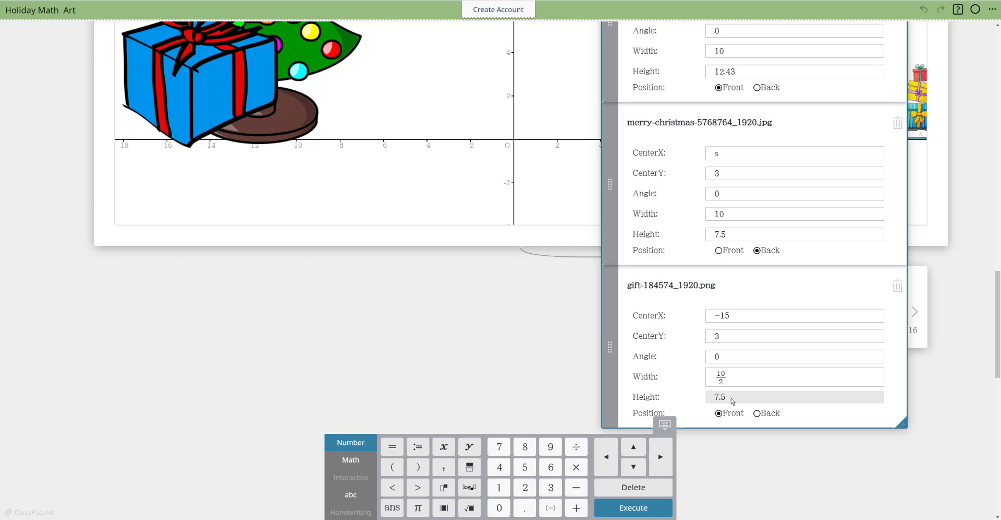
text(/2)
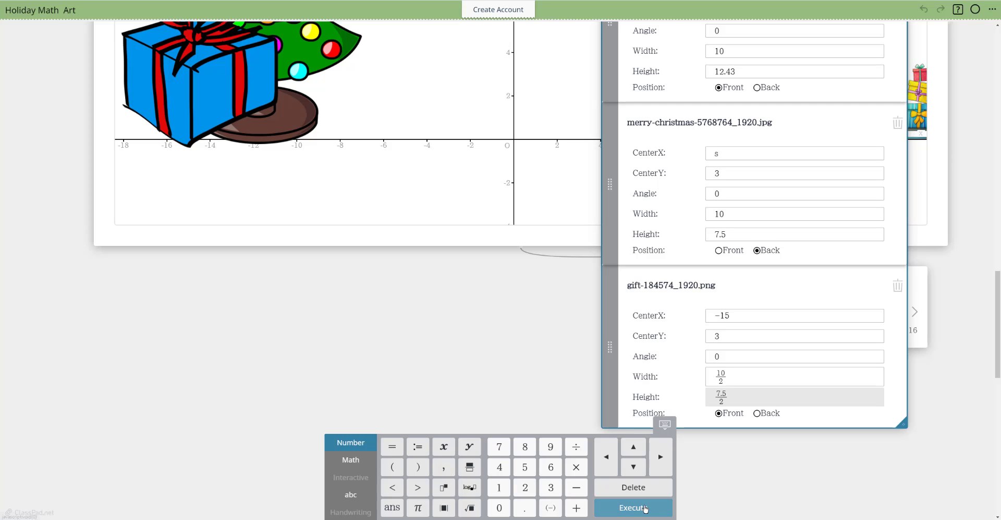
click(645, 508)
scroll(391, 290, up, 1)
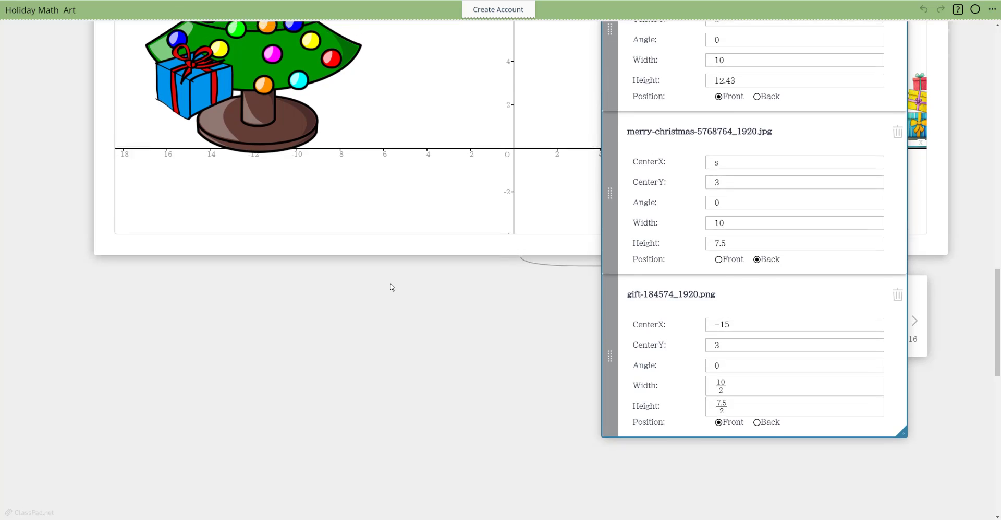
scroll(393, 287, up, 1)
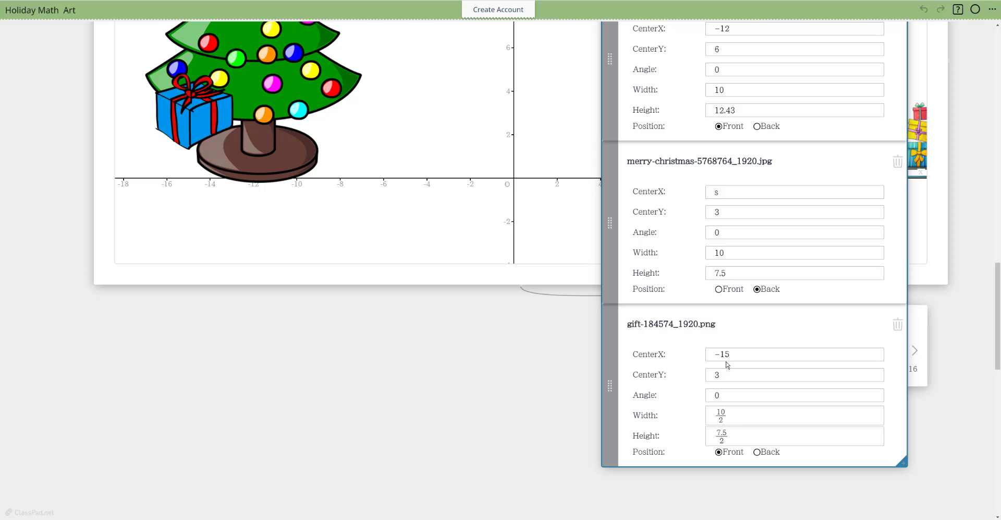
Step: Lower the gift image toward the x-axis by trying a CenterY of 2 and settling on 1.5
click(724, 376)
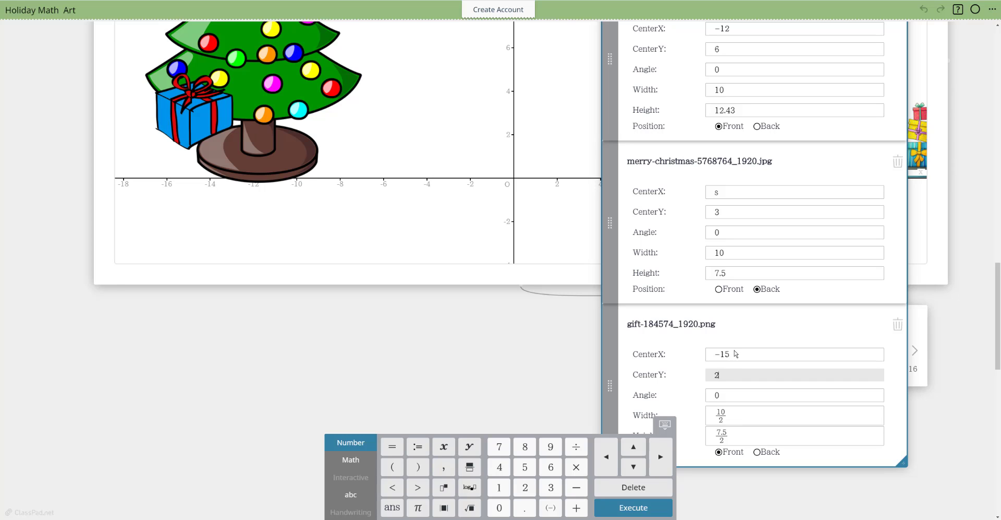
key(Return)
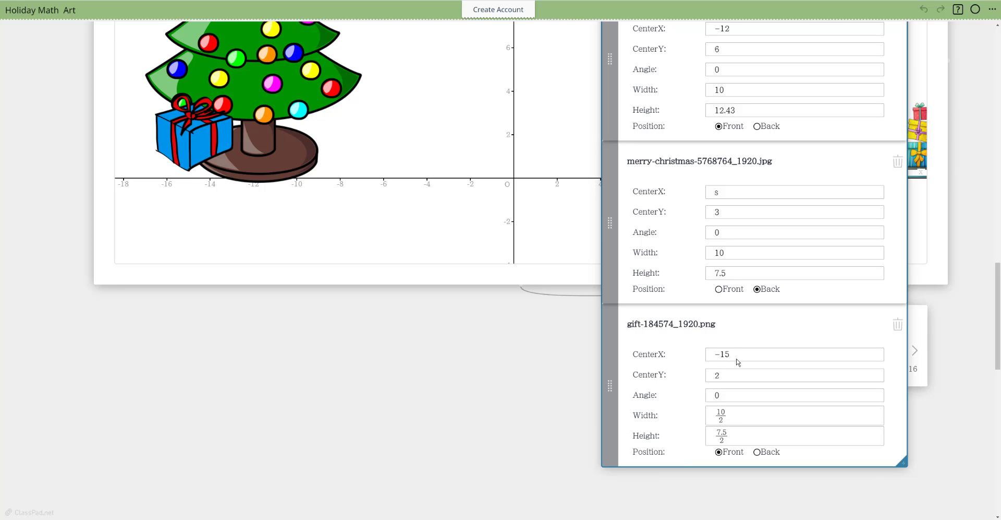
click(726, 376)
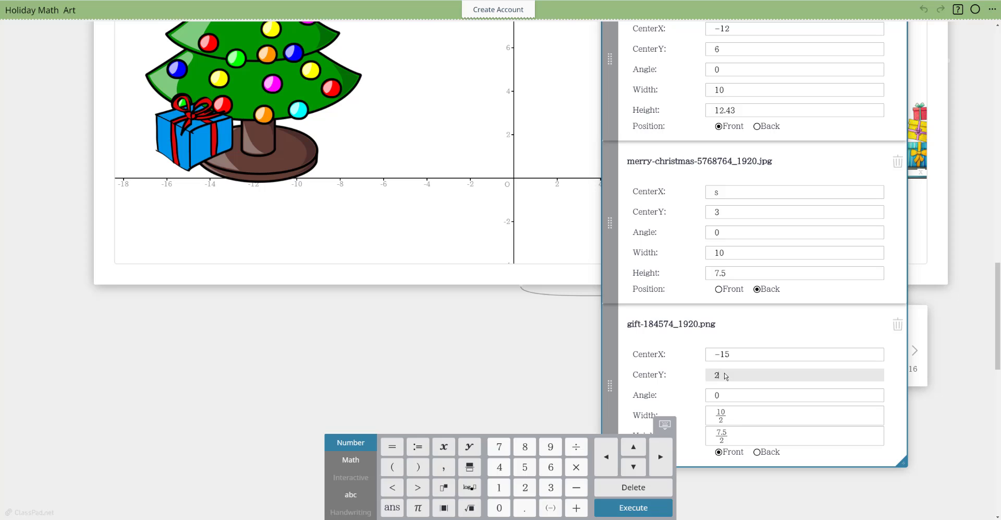
text(1.5)
key(Return)
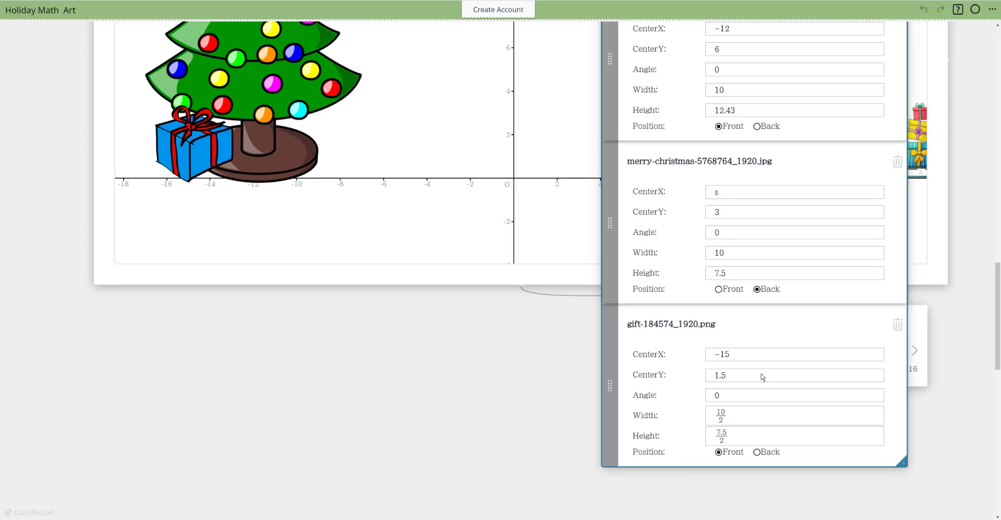
Step: Set the gift image's CenterX to −16
click(733, 355)
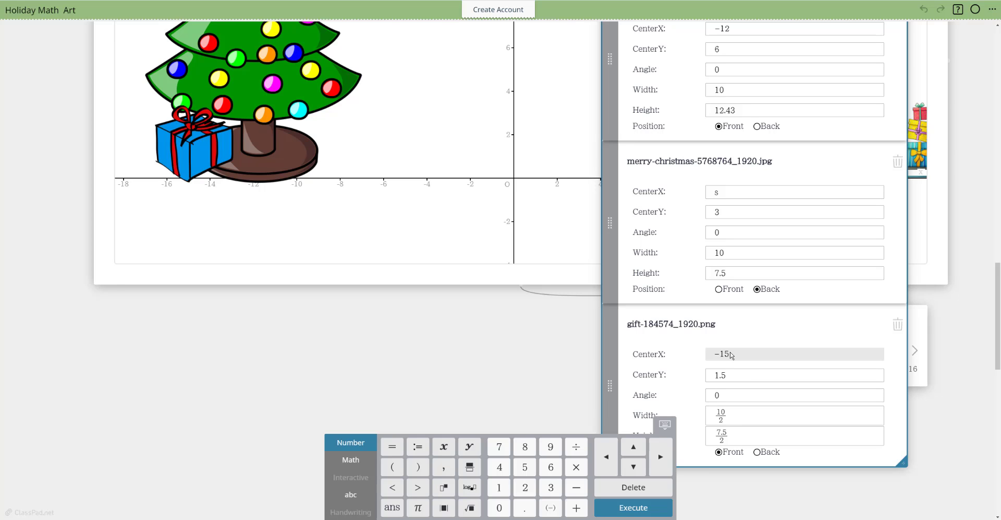
text(-16)
key(Return)
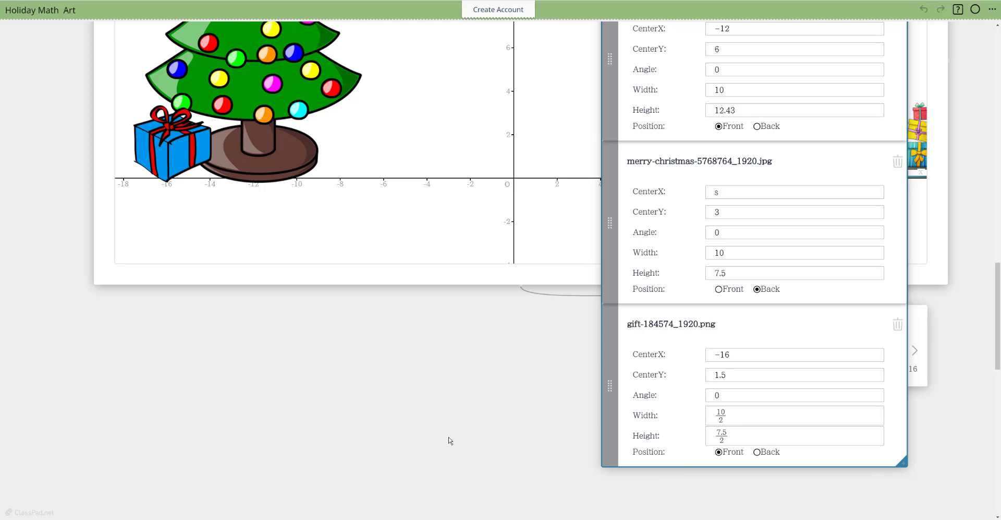
Step: Move the image properties note toward the graph's centre, and set the gift image's width to 10/3 and its height to 7.5/3
scroll(459, 420, up, 2)
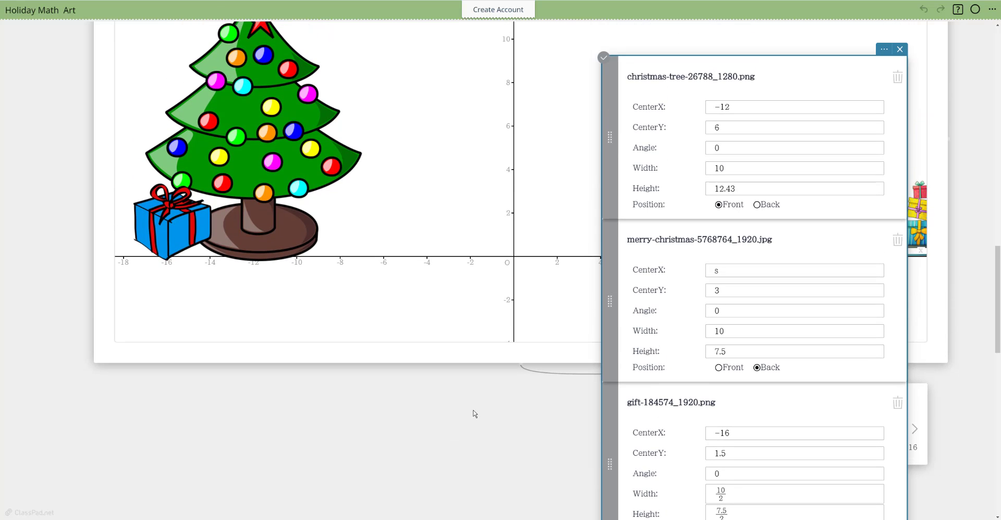
drag(826, 86, 671, 55)
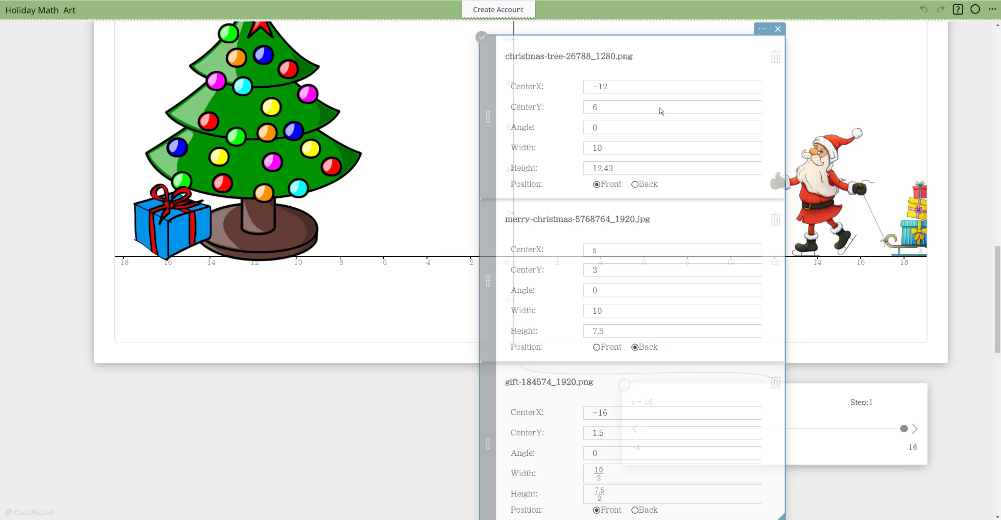
click(605, 469)
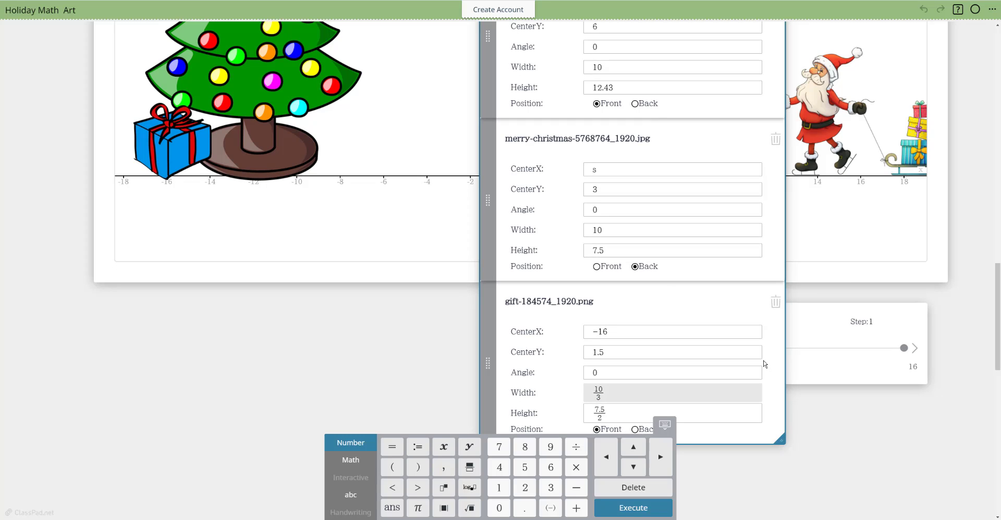
click(606, 417)
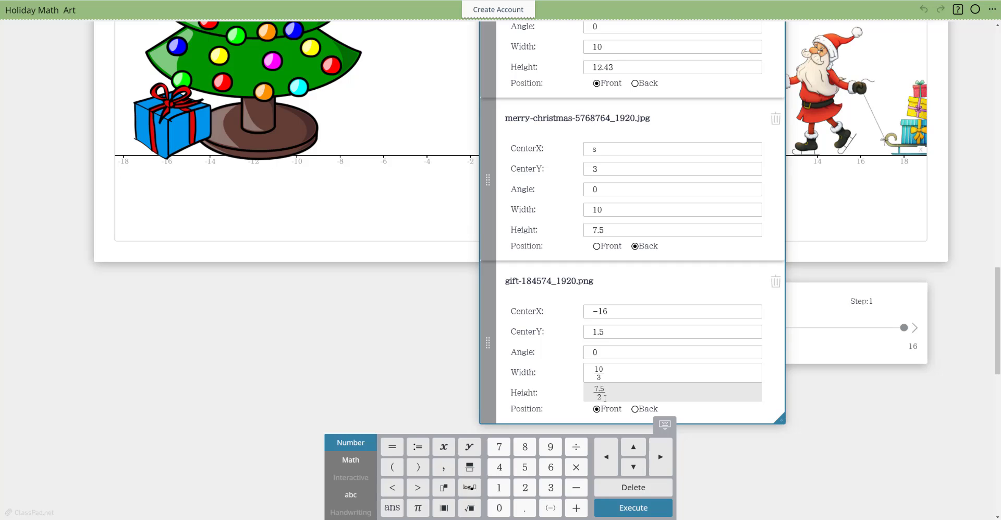
key(BackSpace)
key(Return)
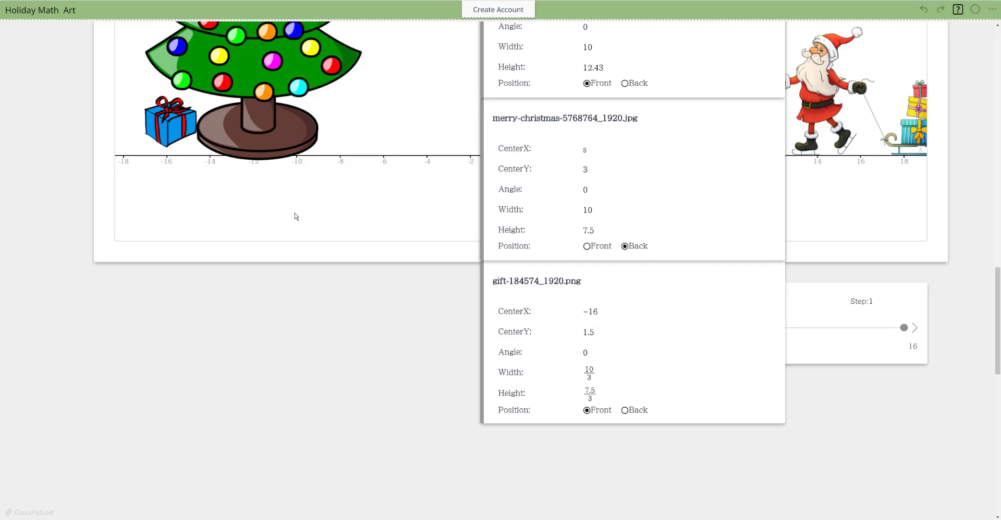
click(241, 299)
Step: Move the image properties note off the graph's centre to just below the Christmas tree
scroll(634, 208, up, 2)
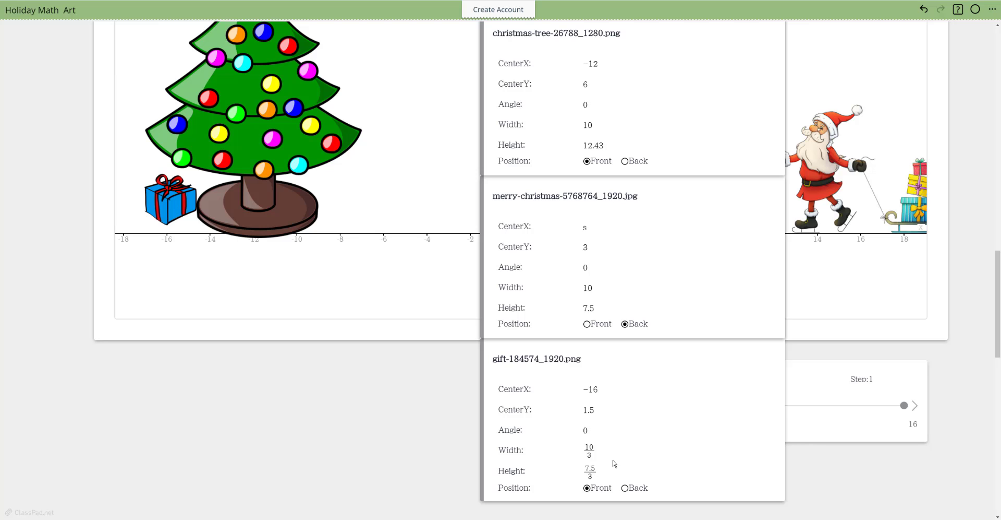
click(710, 58)
scroll(725, 65, up, 1)
drag(724, 64, 301, 298)
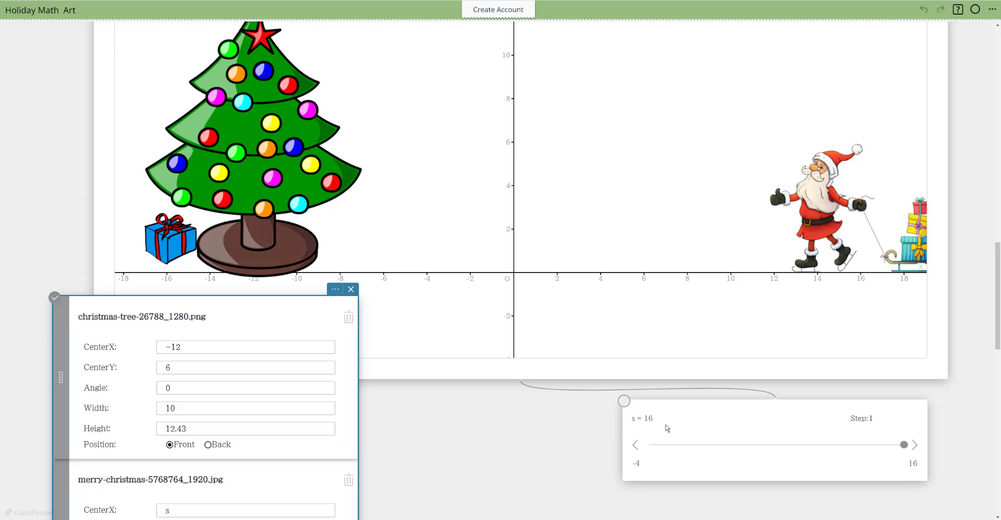
Step: Move the slider for s next to the image properties note, overlapping the graph's lower edge
click(702, 417)
click(683, 406)
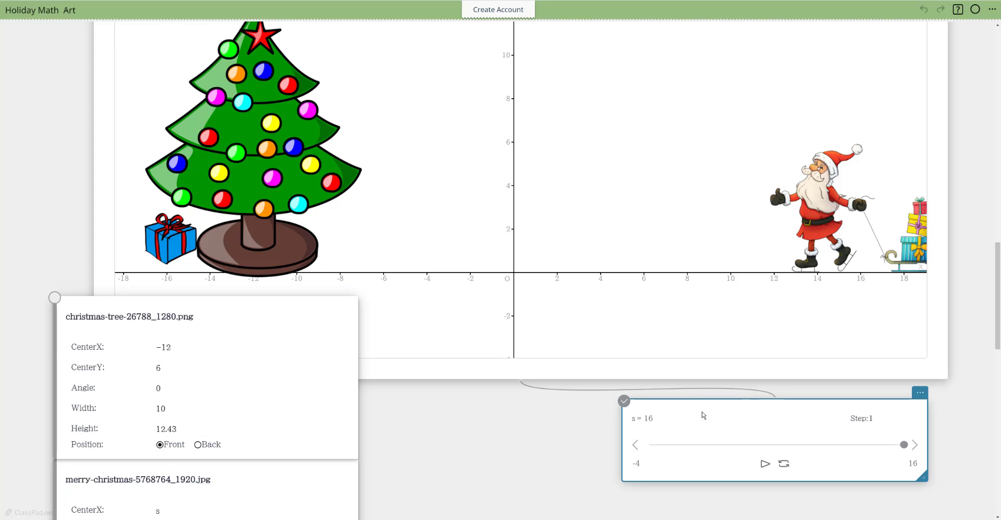
drag(625, 401, 380, 380)
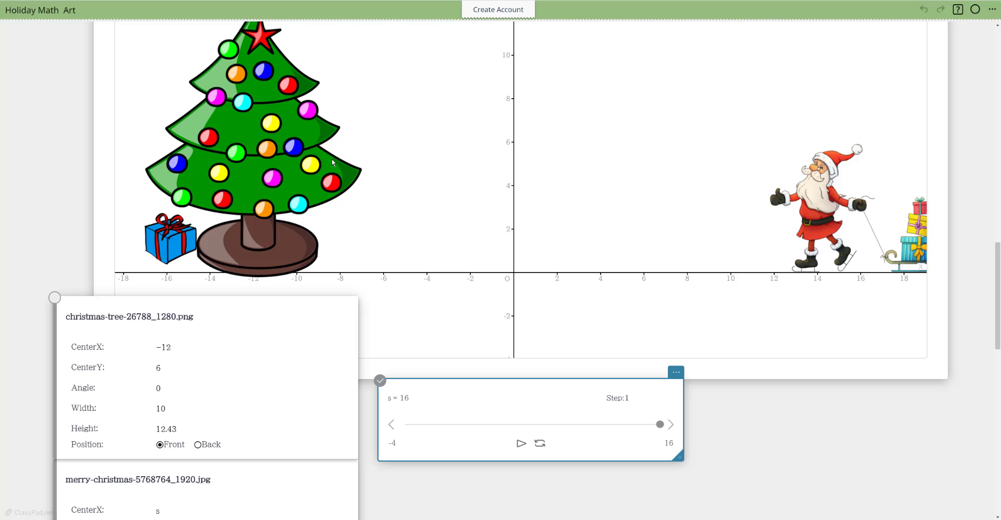
Step: Hide the axes, axis numbers and axis labels of the graph
scroll(983, 271, up, 2)
scroll(983, 271, up, 2)
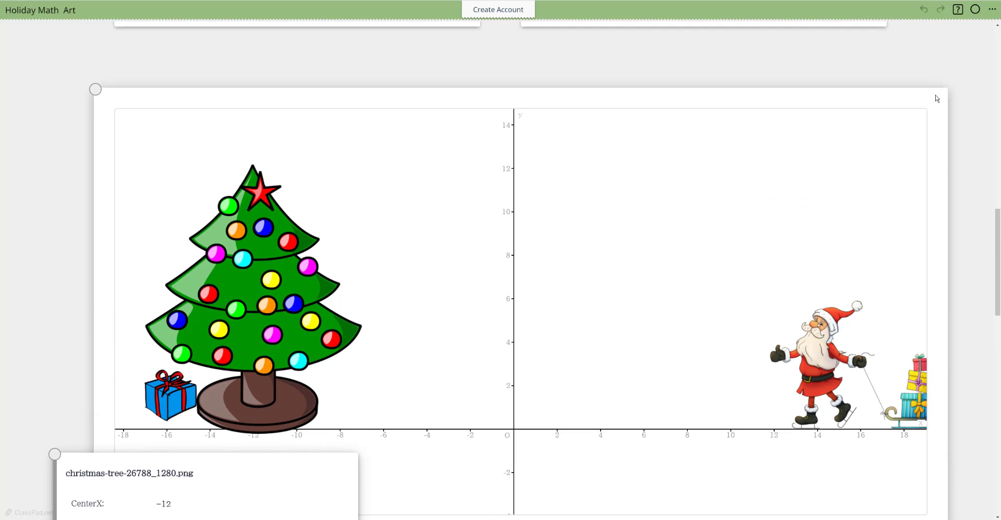
click(906, 99)
click(921, 82)
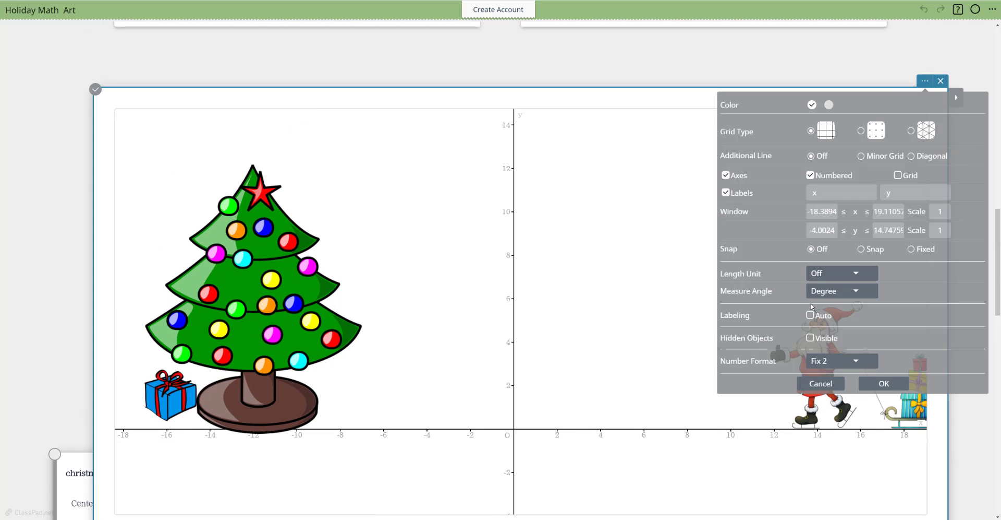
click(813, 177)
click(726, 176)
click(727, 193)
click(883, 384)
Step: Move the slider for s clear below the graph and set s to −1 so that Santa moves close to the tree
scroll(954, 339, down, 2)
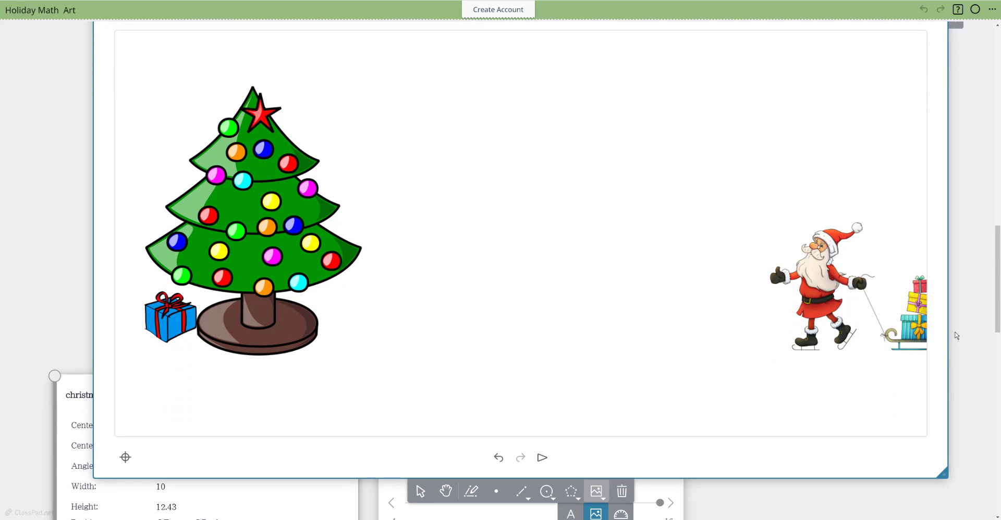
scroll(861, 396, down, 2)
click(597, 398)
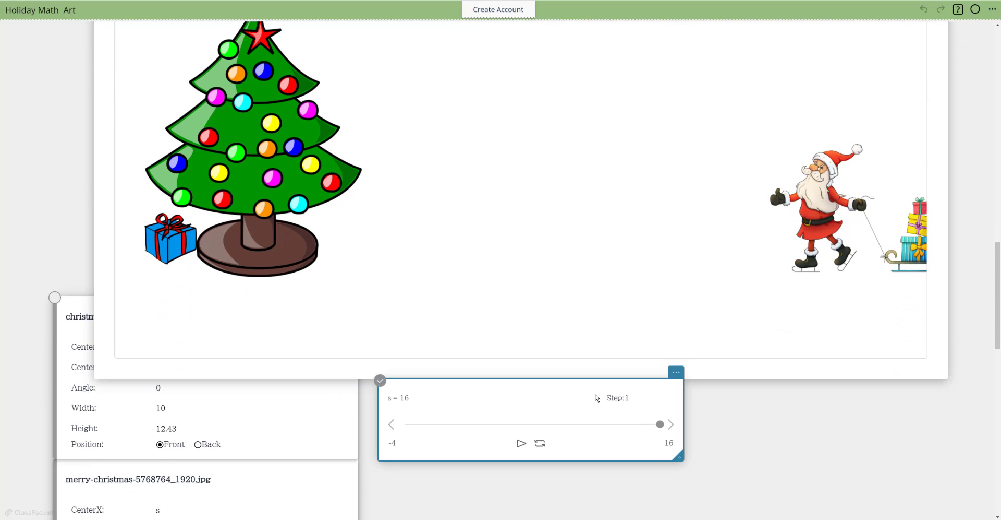
drag(574, 385, 602, 406)
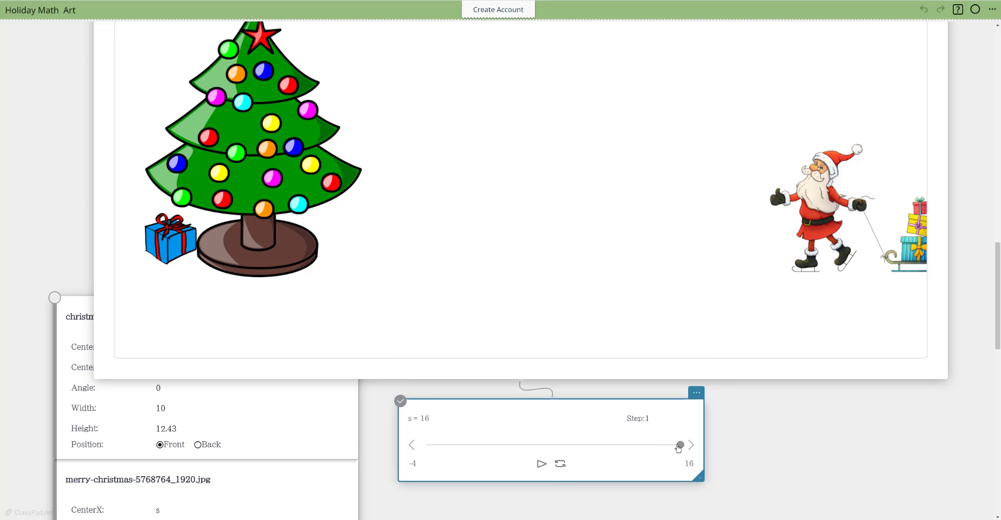
drag(679, 446, 472, 445)
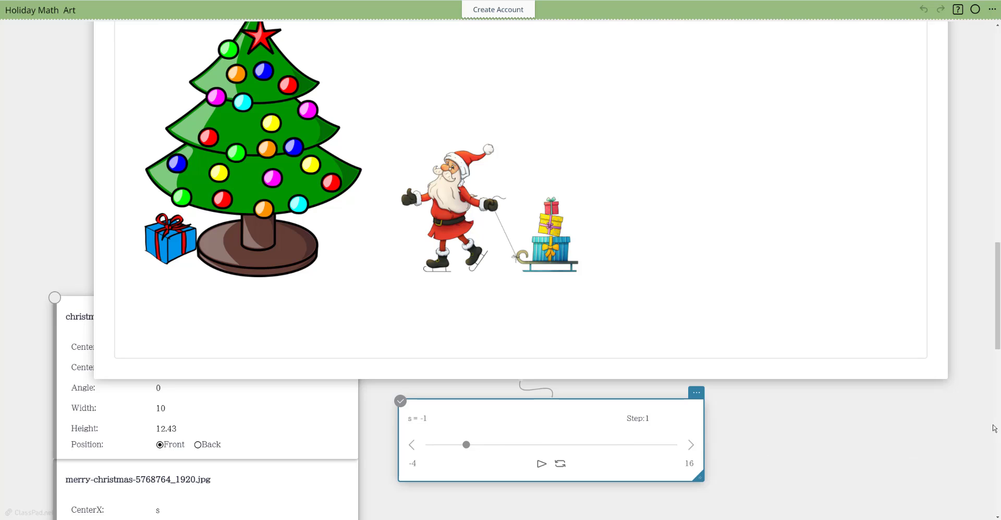
scroll(975, 141, up, 3)
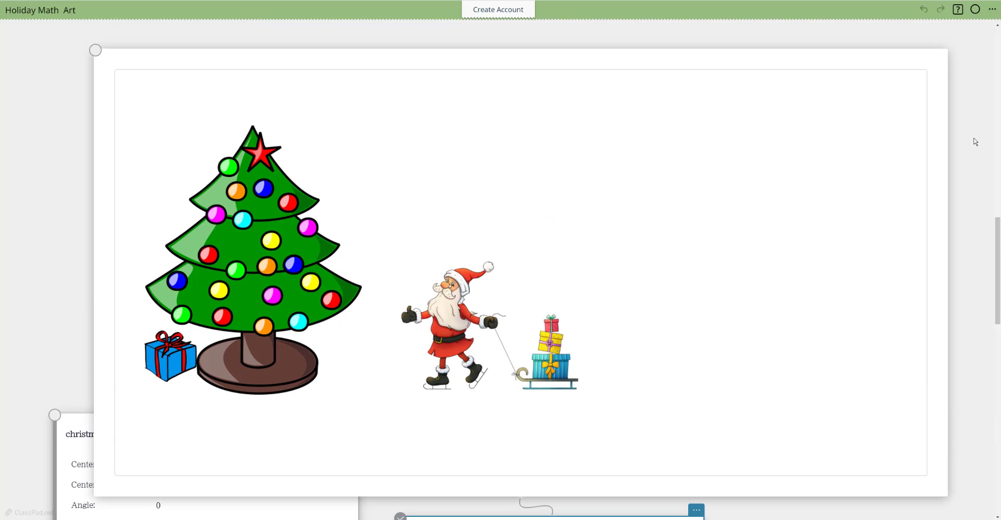